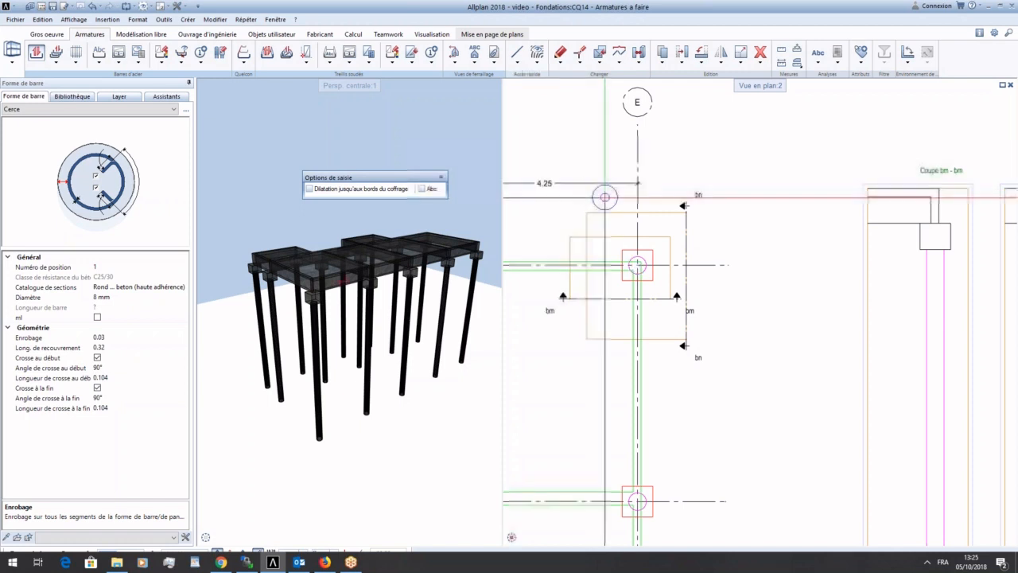
Step: Place an 8 mm circular hoop (Cerce) with 0.03 cover inside the pile at axis E in the plan view
{"action": "scroll", "coordinate": [614, 235], "scroll_direction": "up", "scroll_amount": 4}
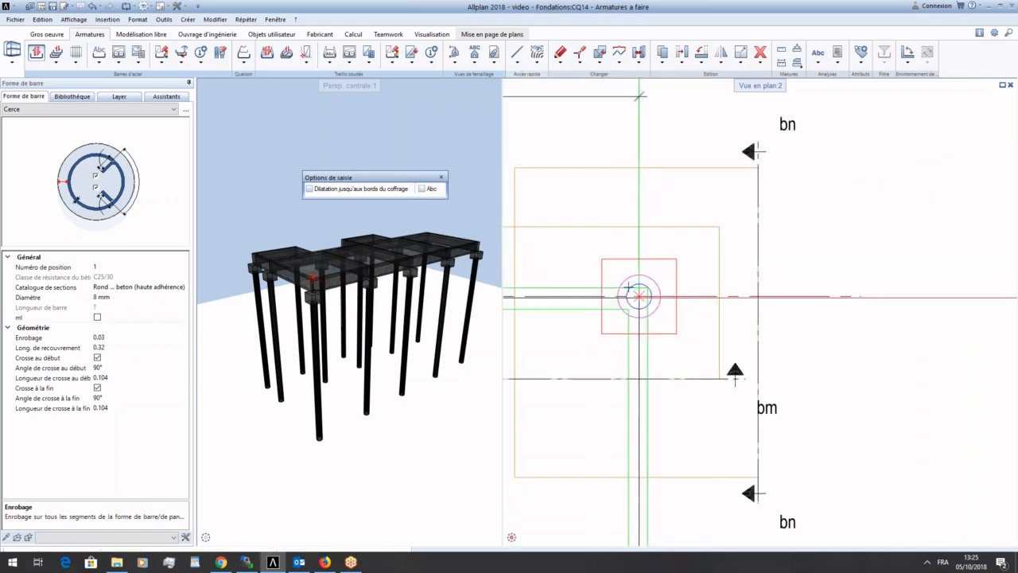
{"action": "scroll", "coordinate": [630, 279], "scroll_direction": "up", "scroll_amount": 3}
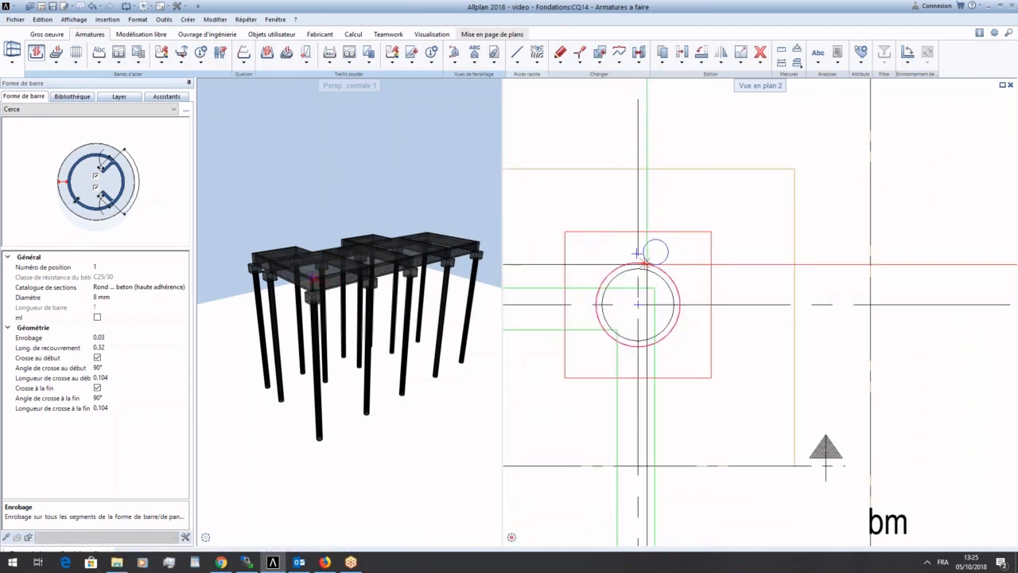
{"action": "left_click", "coordinate": [639, 254]}
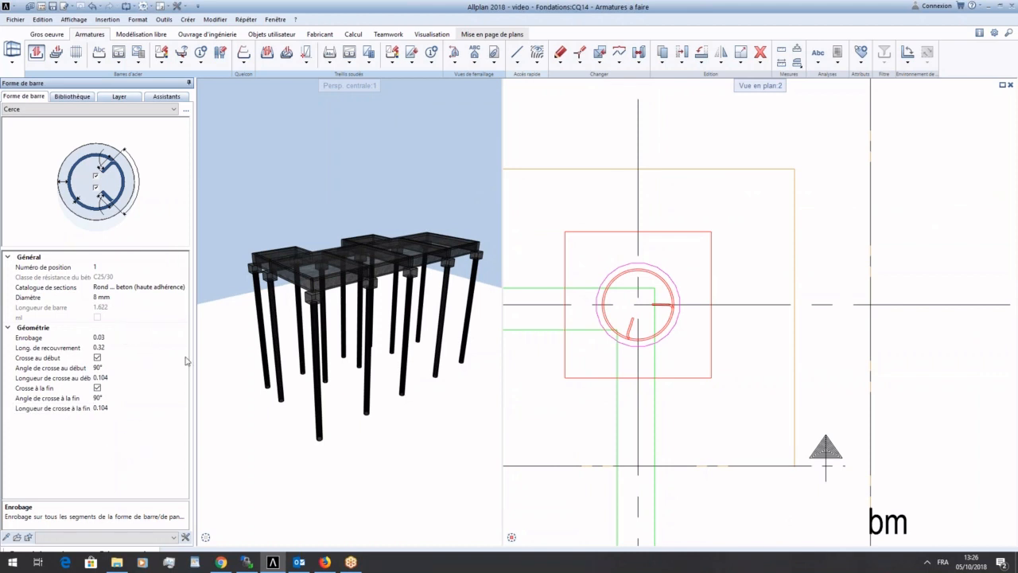
{"action": "scroll", "coordinate": [567, 312], "scroll_direction": "down", "scroll_amount": 5}
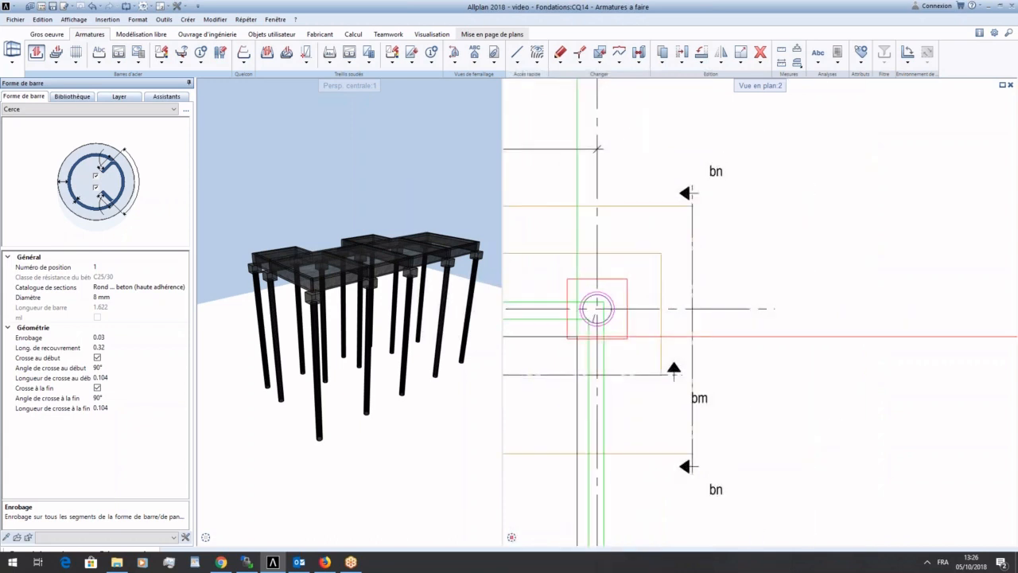
{"action": "key", "text": "Escape"}
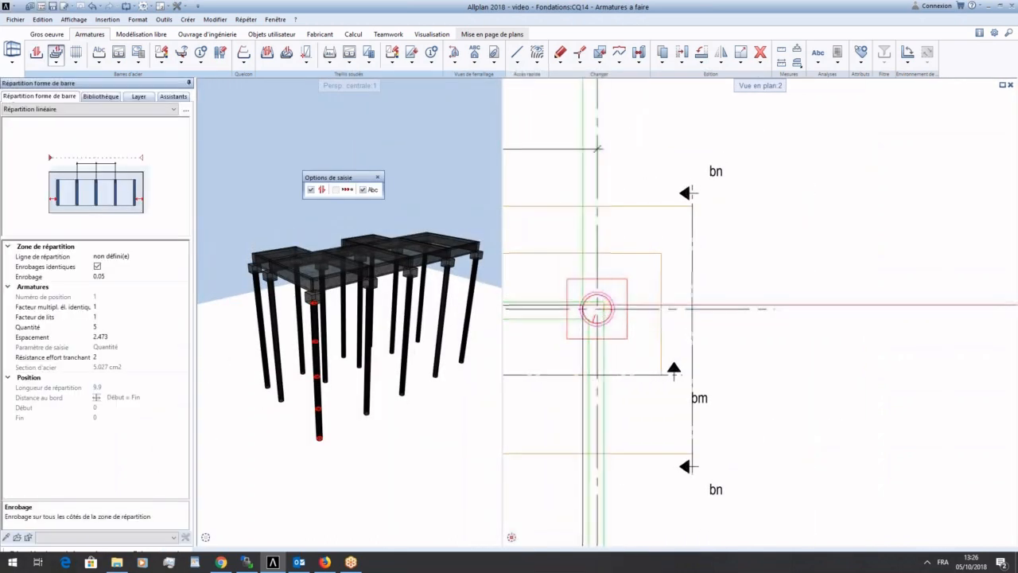
Step: Distribute the hoops linearly along the full pile length with a spacing of 0.3
{"action": "scroll", "coordinate": [559, 303], "scroll_direction": "down", "scroll_amount": 3}
{"action": "middle_click_drag", "start_coordinate": [746, 356], "coordinate": [593, 248]}
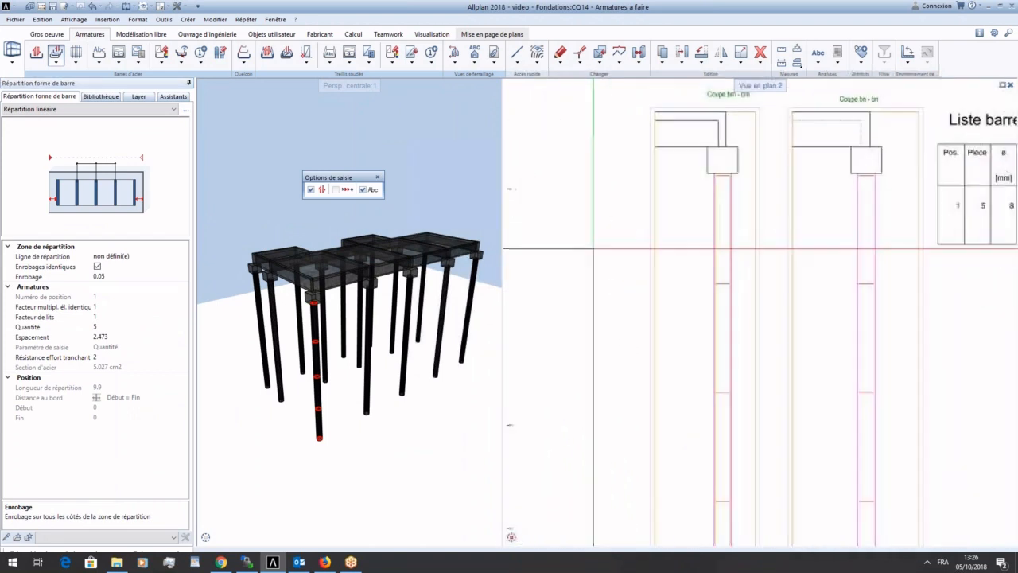
{"action": "scroll", "coordinate": [593, 248], "scroll_direction": "down", "scroll_amount": 3}
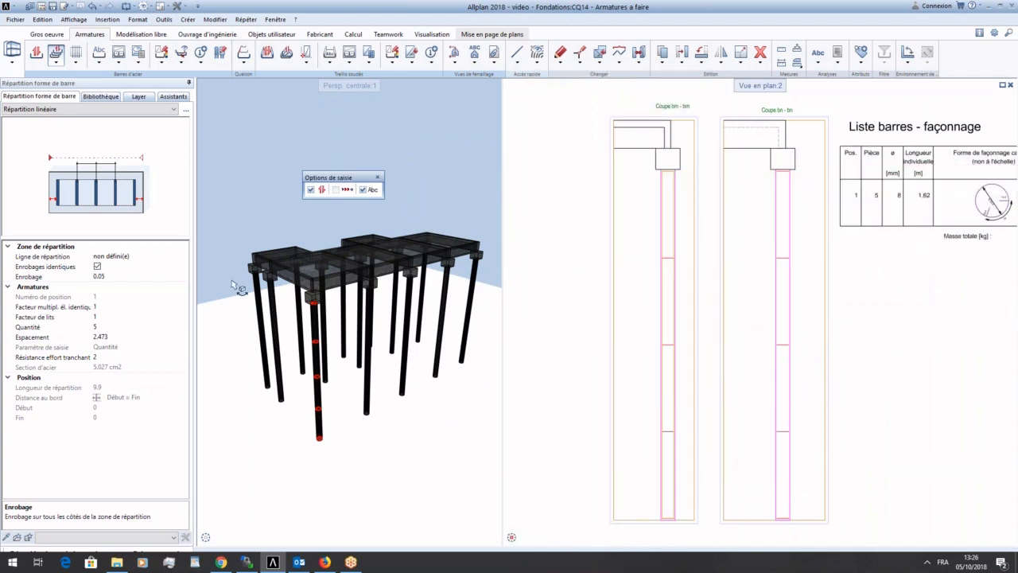
{"action": "left_click", "coordinate": [113, 339]}
{"action": "left_click", "coordinate": [113, 339]}
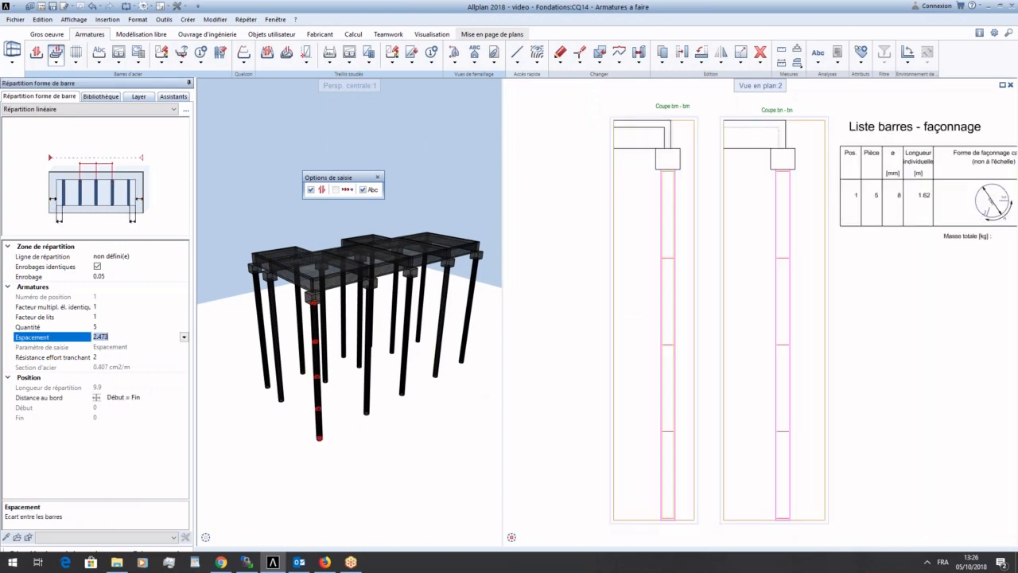
{"action": "key", "text": "Return"}
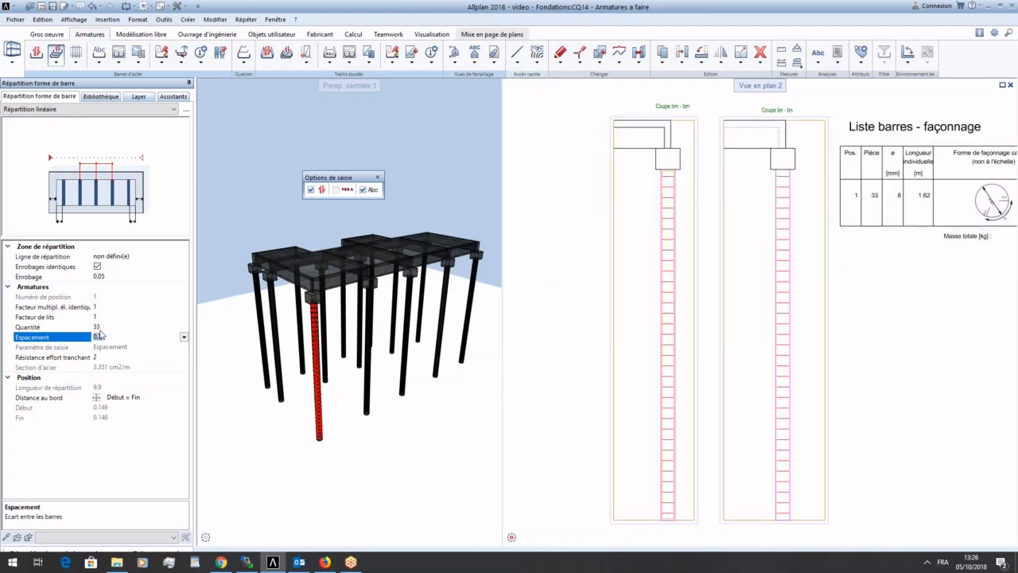
Step: Place the hoop distribution's dimension line and its position label to the left of the pile in section bm-bm
{"action": "left_click", "coordinate": [642, 194]}
{"action": "left_click", "coordinate": [640, 194]}
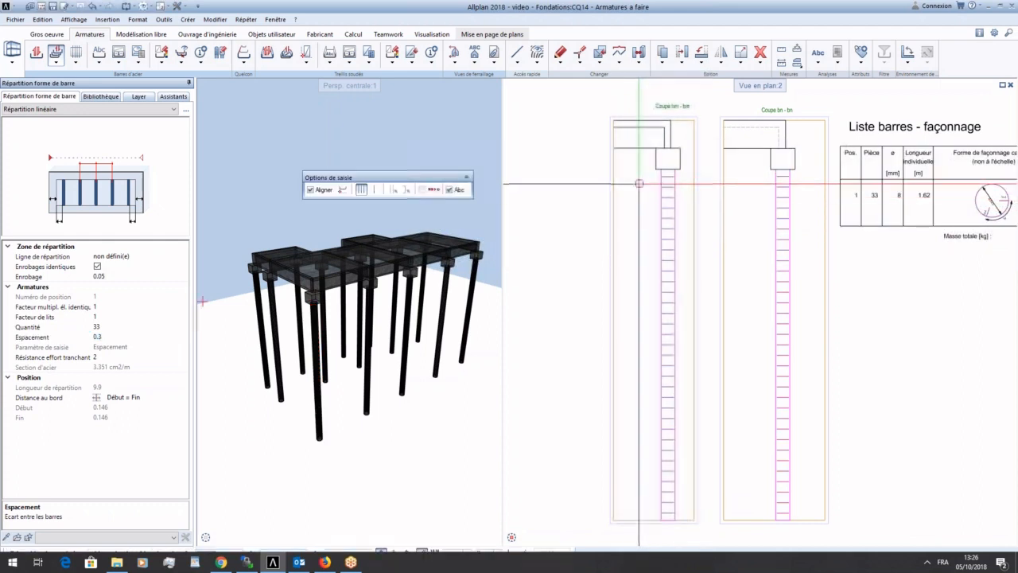
{"action": "key", "text": "Escape"}
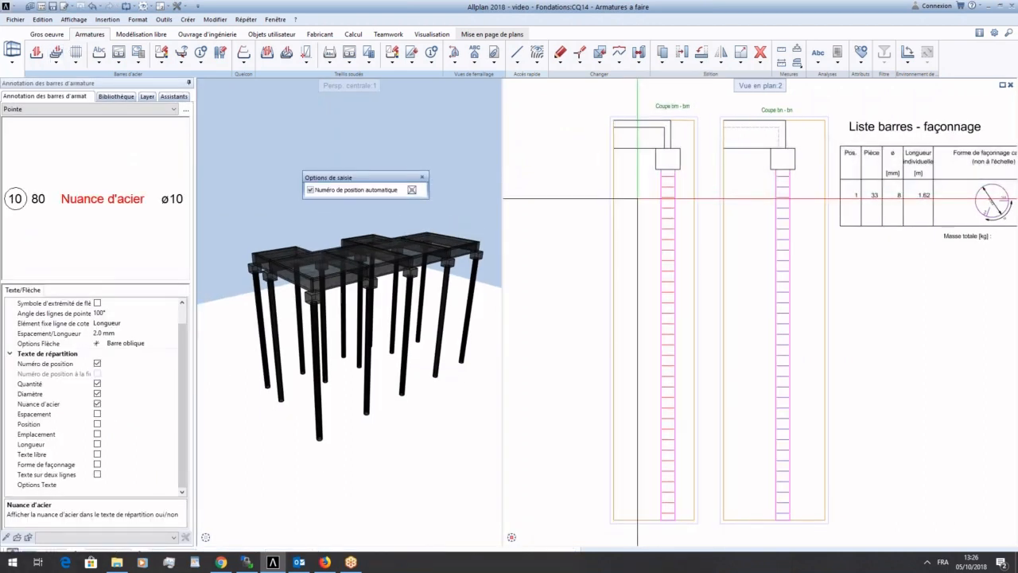
{"action": "scroll", "coordinate": [632, 202], "scroll_direction": "up", "scroll_amount": 1}
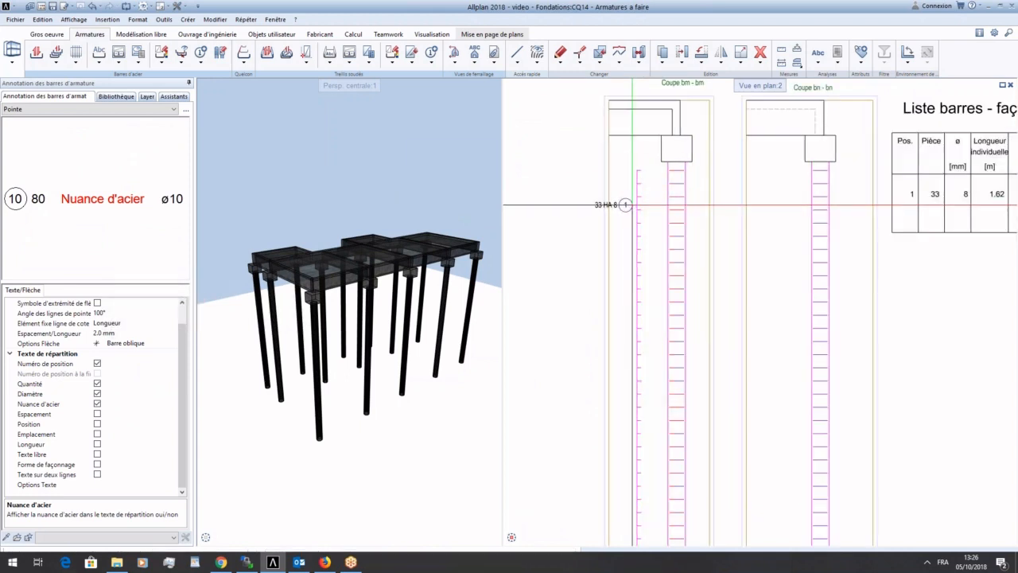
{"action": "left_click", "coordinate": [632, 205]}
{"action": "key", "text": "Escape"}
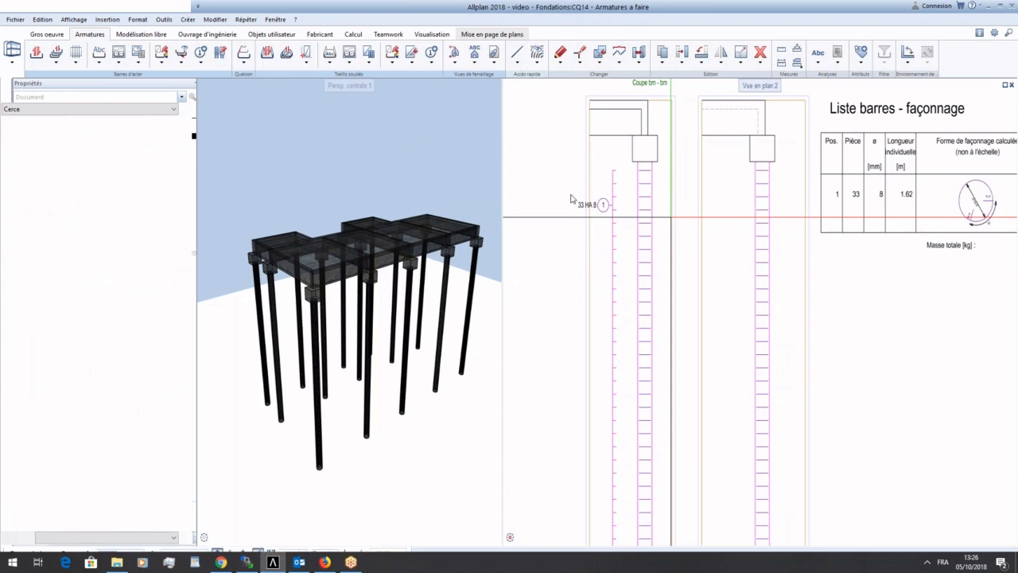
Step: Place a 10 mm straight bar (Barre droite) with 0.038 cover along the pile's right edge in section bm-bm
{"action": "scroll", "coordinate": [566, 200], "scroll_direction": "down", "scroll_amount": 3}
{"action": "scroll", "coordinate": [776, 187], "scroll_direction": "up", "scroll_amount": 3}
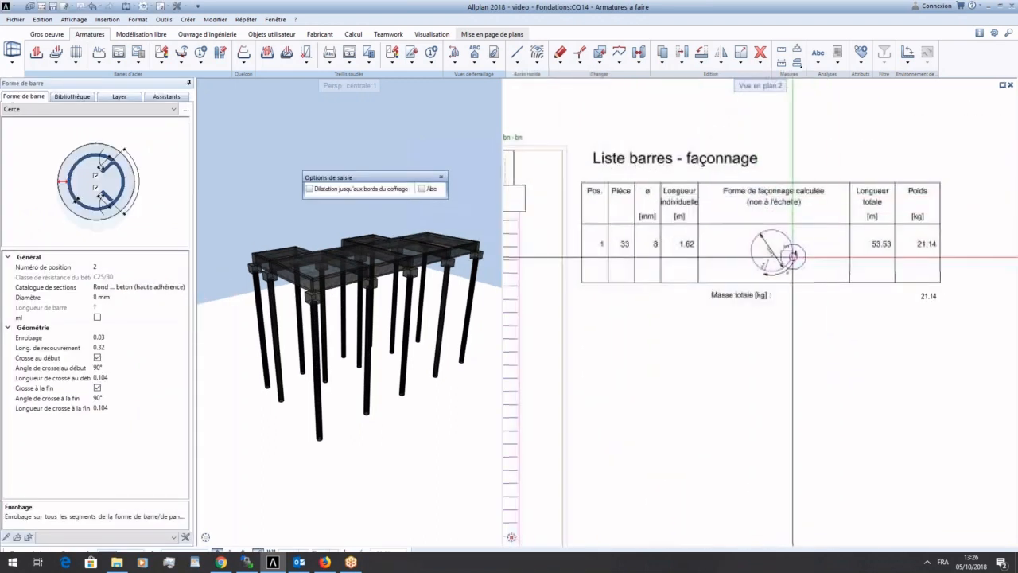
{"action": "middle_click_drag", "start_coordinate": [603, 355], "coordinate": [839, 331]}
{"action": "middle_click_drag", "start_coordinate": [569, 329], "coordinate": [689, 328]}
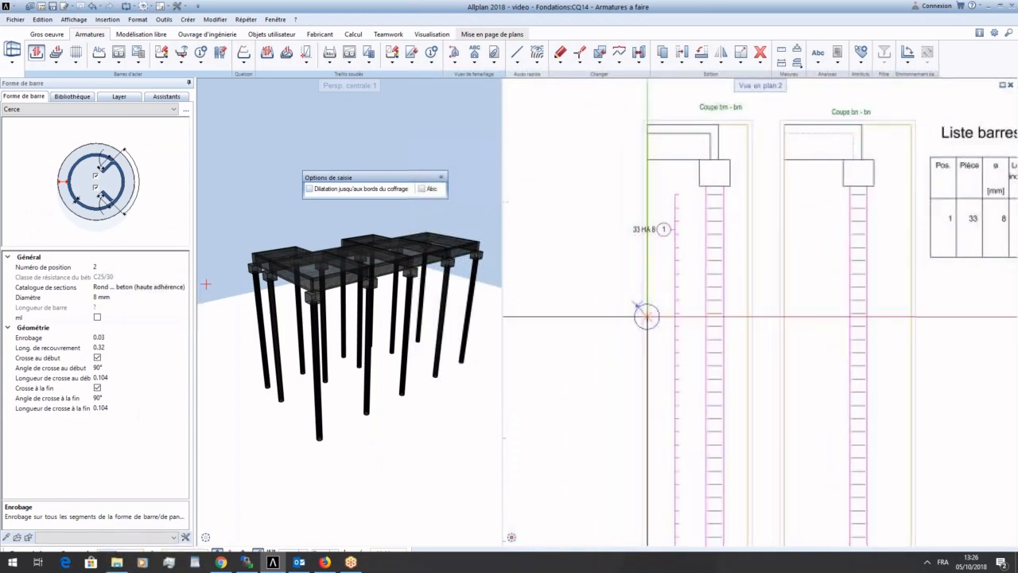
{"action": "key", "text": "Escape"}
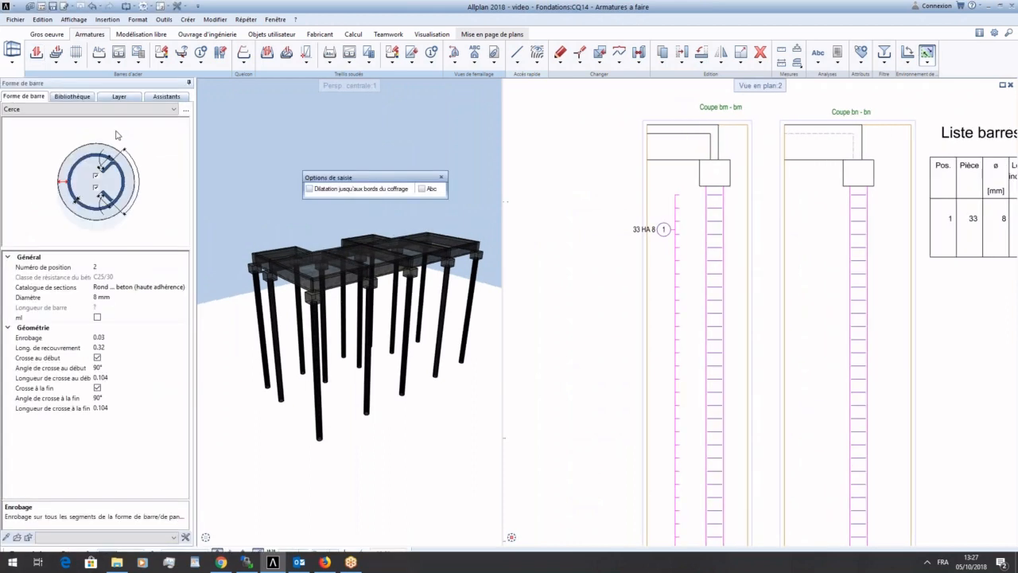
{"action": "left_click", "coordinate": [131, 109]}
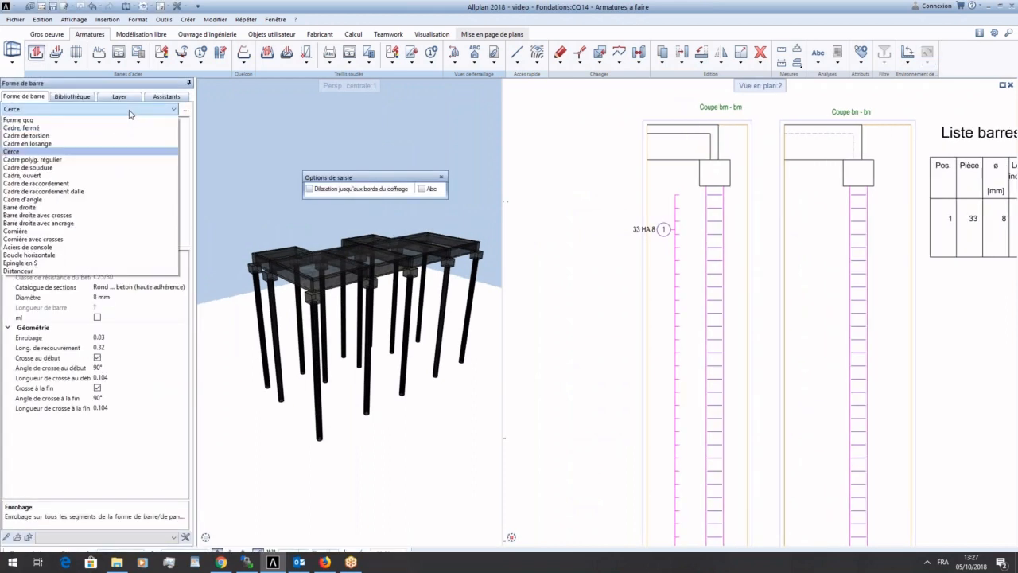
{"action": "left_click", "coordinate": [94, 208]}
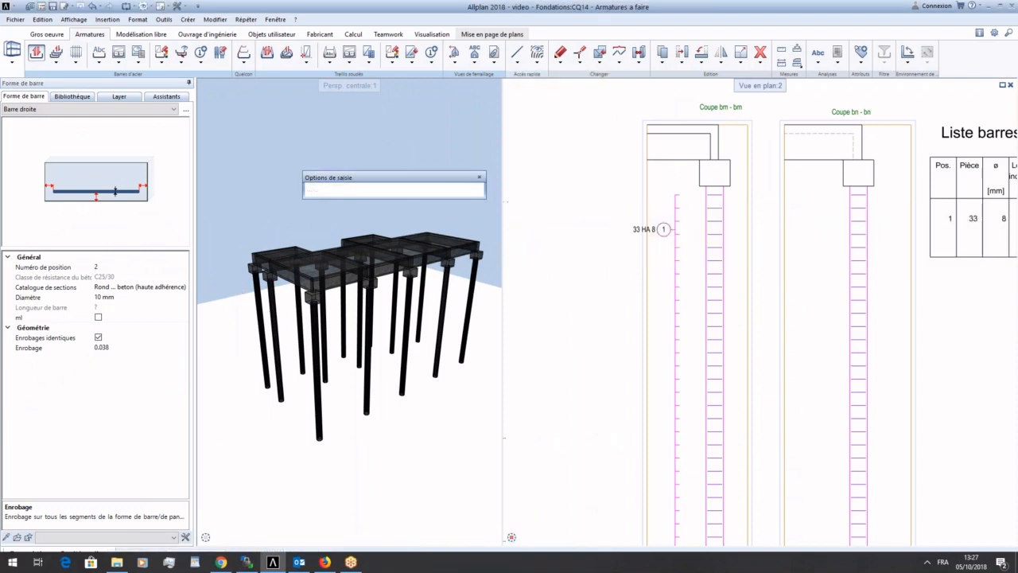
{"action": "middle_click_drag", "start_coordinate": [734, 241], "coordinate": [698, 164]}
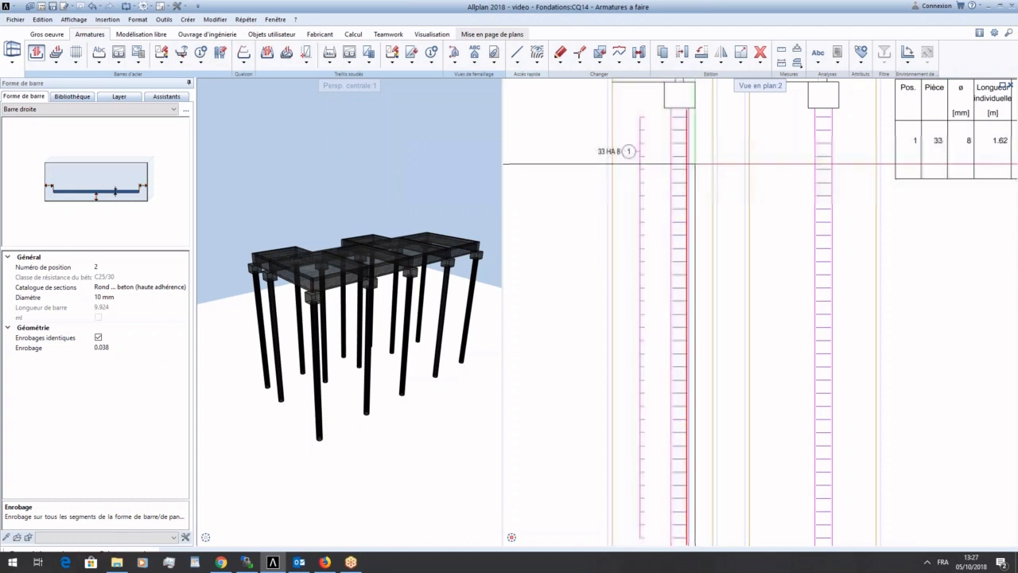
{"action": "scroll", "coordinate": [685, 181], "scroll_direction": "down", "scroll_amount": 3}
{"action": "scroll", "coordinate": [683, 291], "scroll_direction": "up", "scroll_amount": 5}
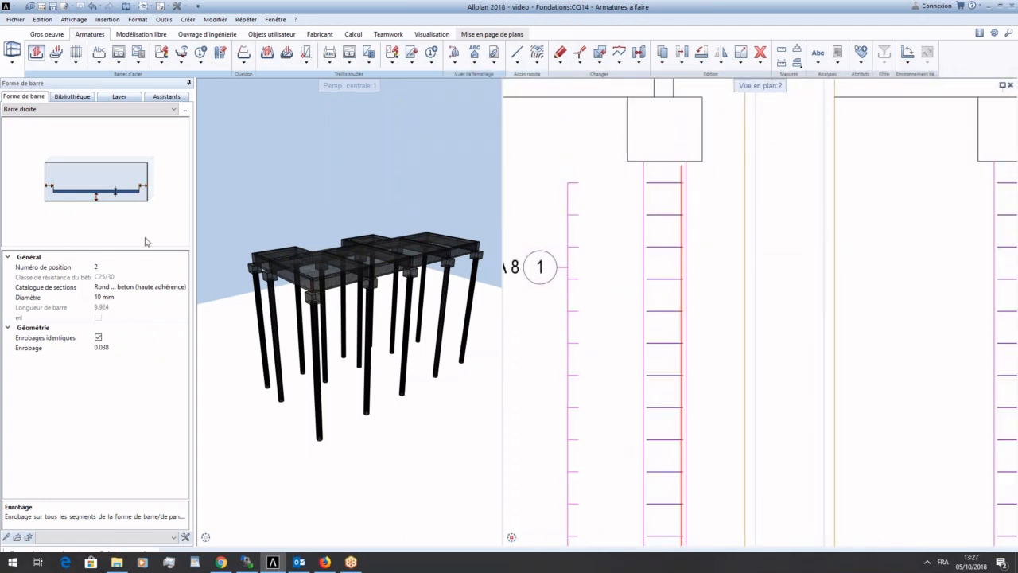
{"action": "scroll", "coordinate": [694, 289], "scroll_direction": "down", "scroll_amount": 3}
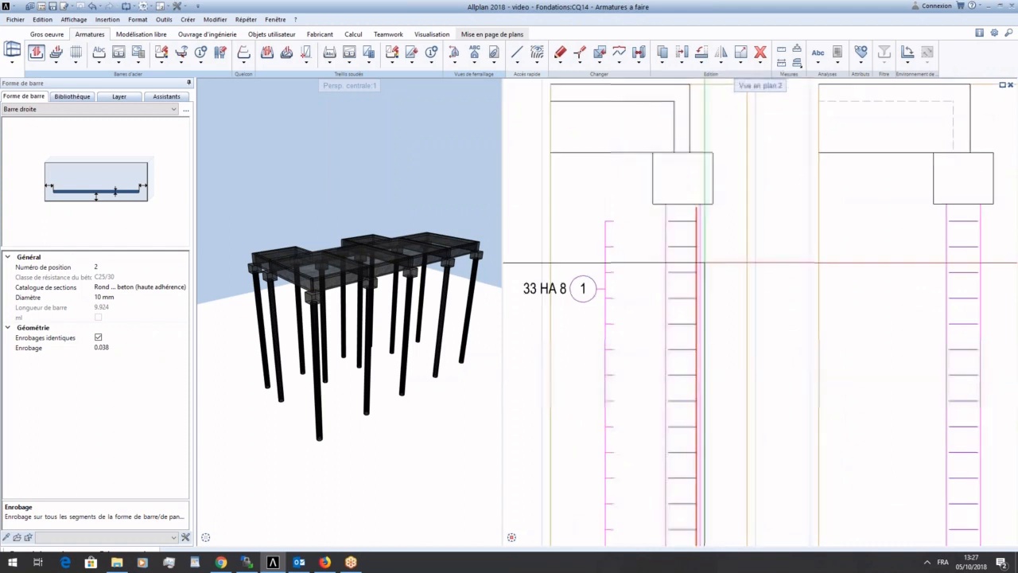
{"action": "scroll", "coordinate": [695, 289], "scroll_direction": "up", "scroll_amount": 4}
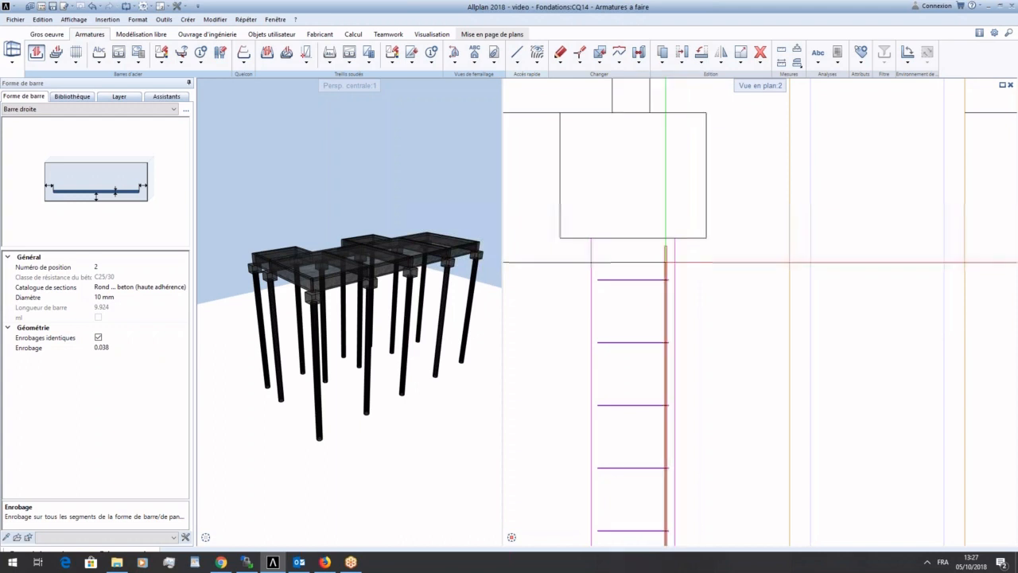
Step: Start a special distribution (Répartitions spéciales) of the straight bar and choose the circular type
{"action": "right_click", "coordinate": [665, 262]}
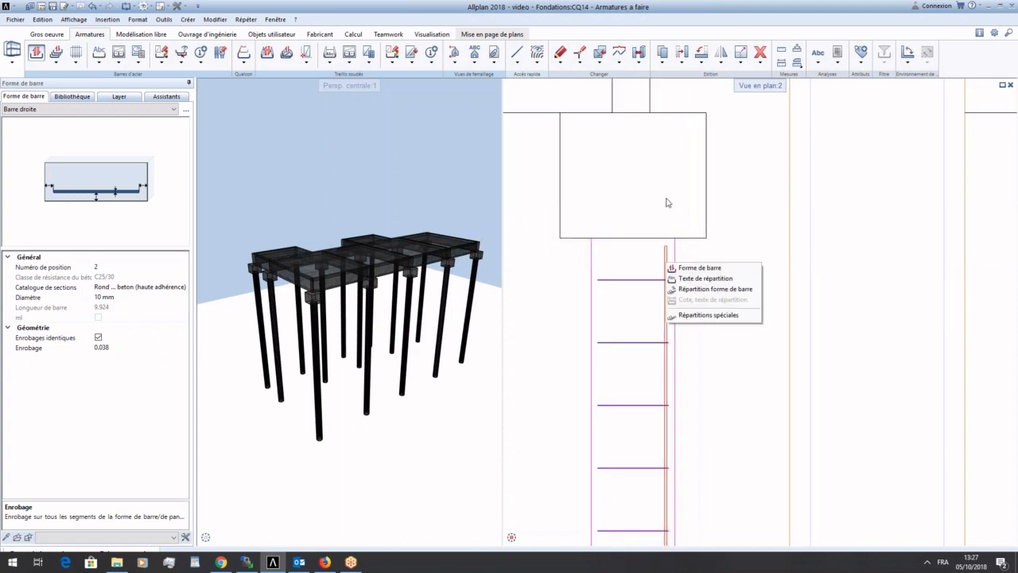
{"action": "left_click", "coordinate": [708, 315]}
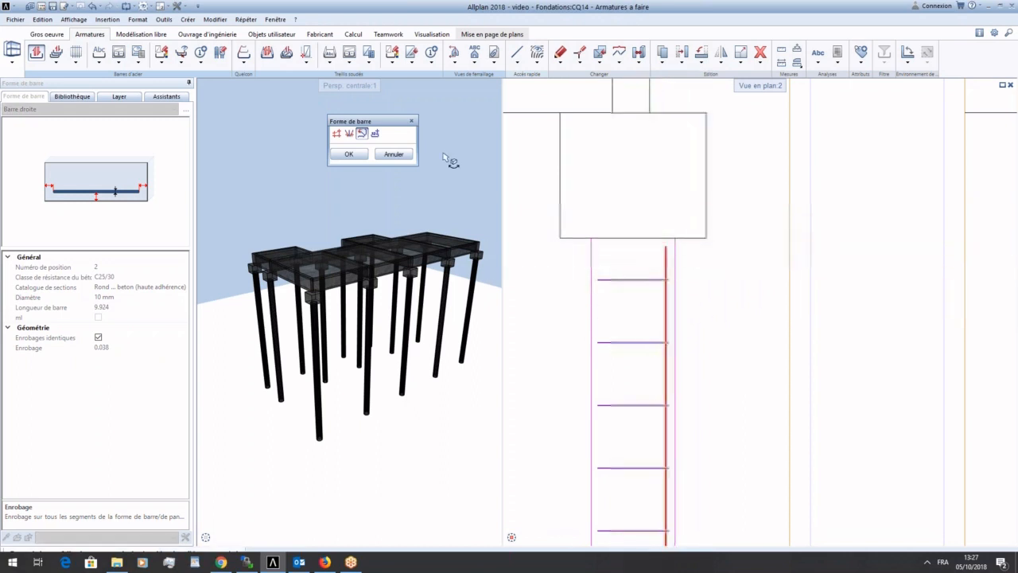
{"action": "left_click_drag", "start_coordinate": [400, 126], "coordinate": [411, 124]}
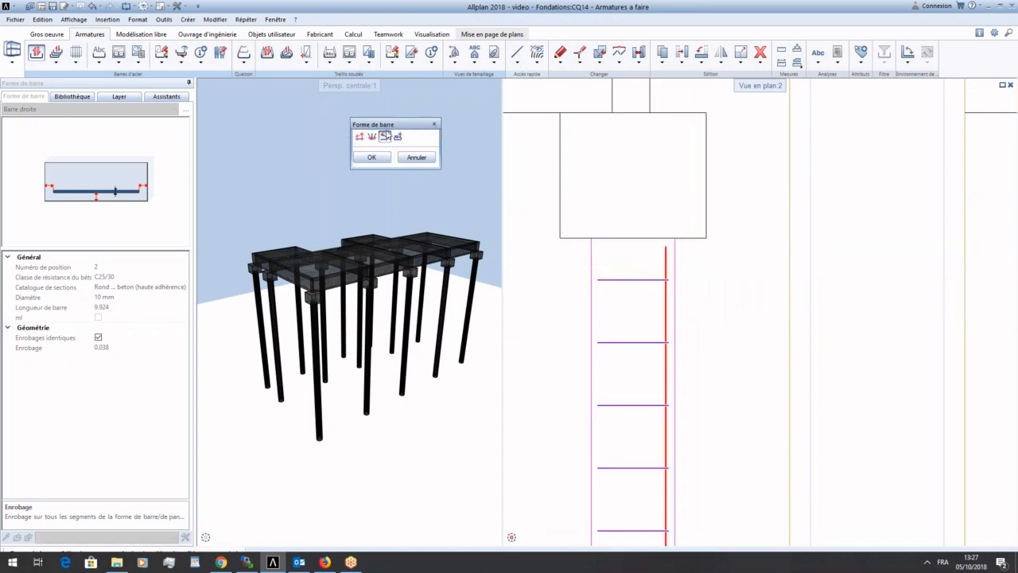
{"action": "left_click", "coordinate": [372, 157]}
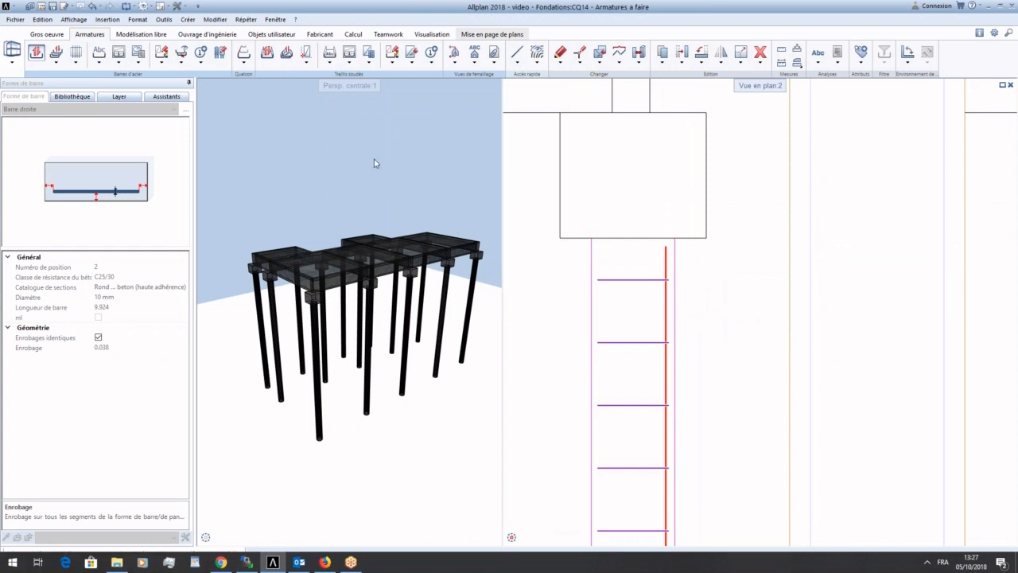
Step: Define the distribution path in plan as a full circle from the pile's centre out to its outline
{"action": "scroll", "coordinate": [783, 280], "scroll_direction": "down", "scroll_amount": 5}
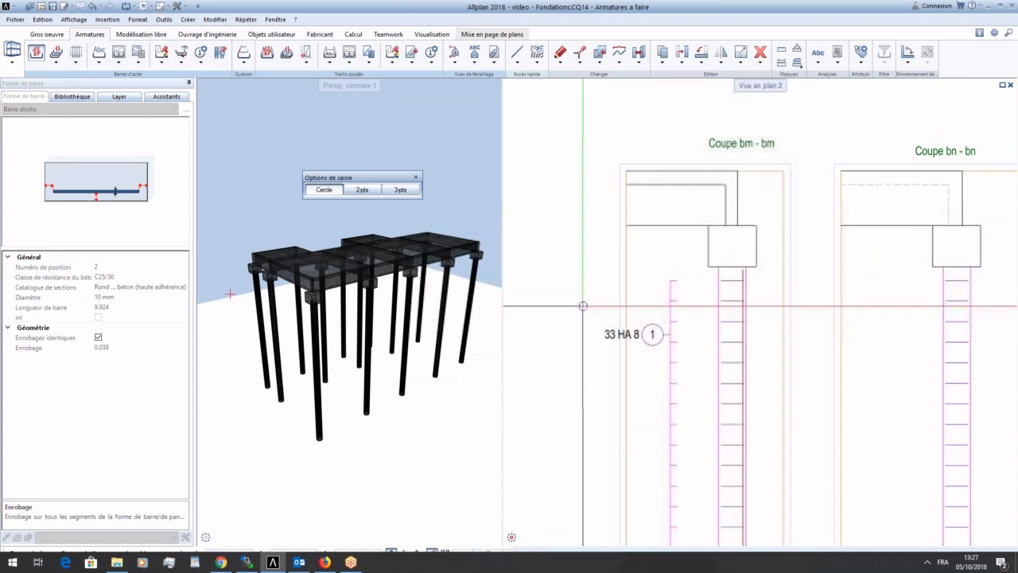
{"action": "middle_click_drag", "start_coordinate": [583, 304], "coordinate": [815, 303]}
{"action": "middle_click_drag", "start_coordinate": [557, 295], "coordinate": [709, 300]}
{"action": "scroll", "coordinate": [647, 291], "scroll_direction": "up", "scroll_amount": 5}
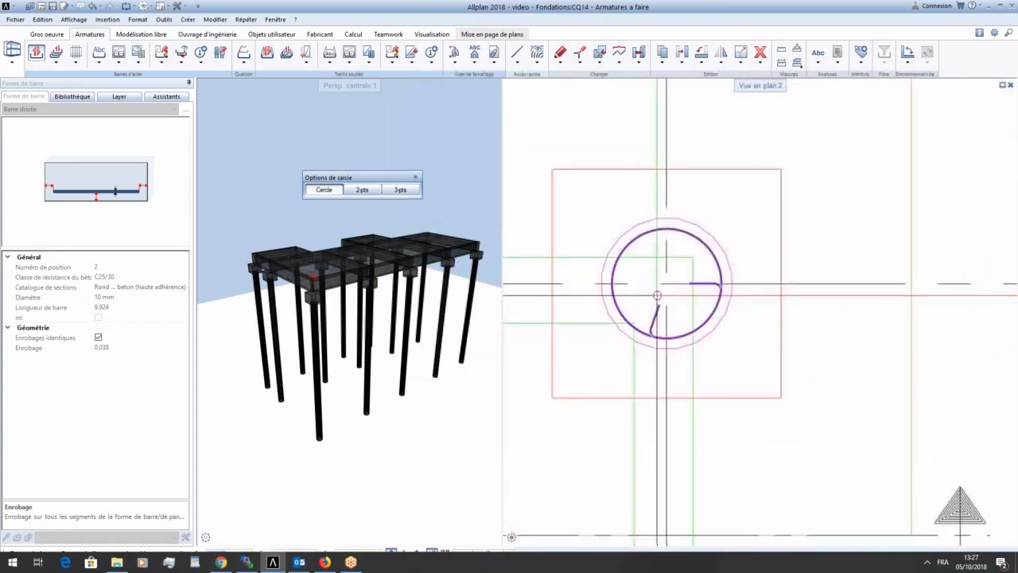
{"action": "left_click", "coordinate": [666, 283]}
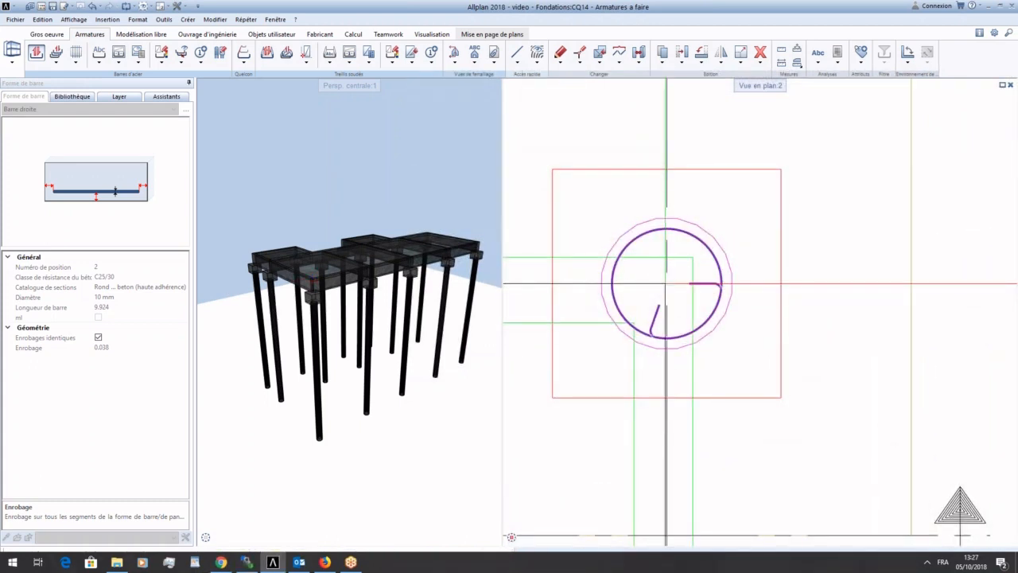
{"action": "left_click", "coordinate": [635, 224]}
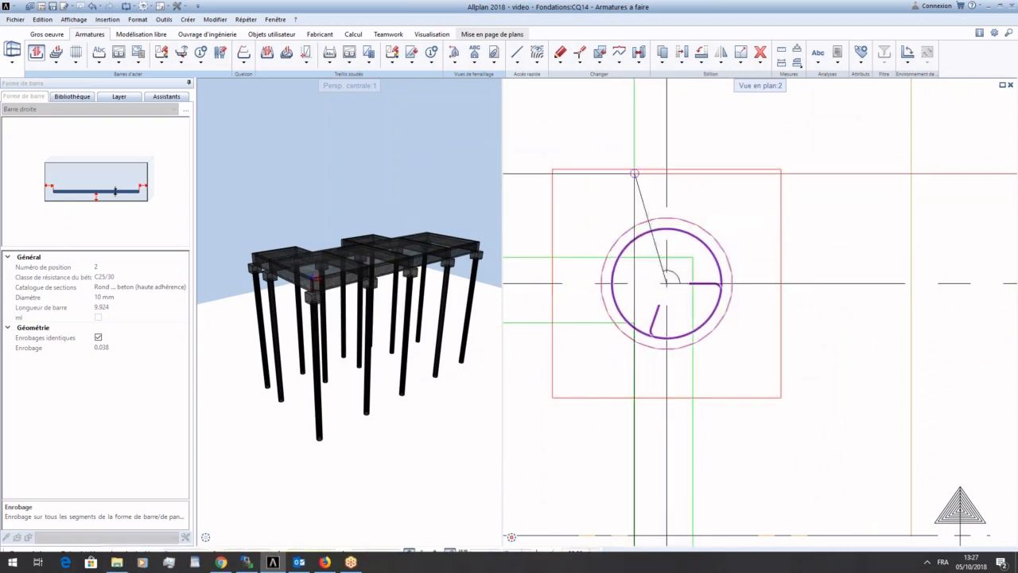
{"action": "key", "text": "Return"}
{"action": "key", "text": "Return"}
{"action": "key", "text": "Return"}
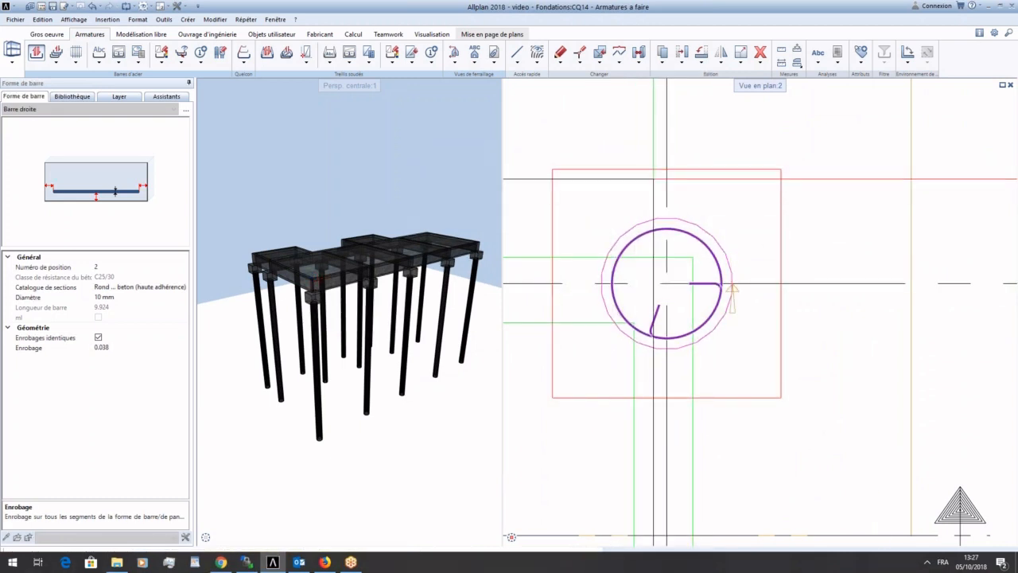
Step: Align the straight bar inside the hoop and distribute a quantity of 6 bars around the circle
{"action": "key", "text": "Escape"}
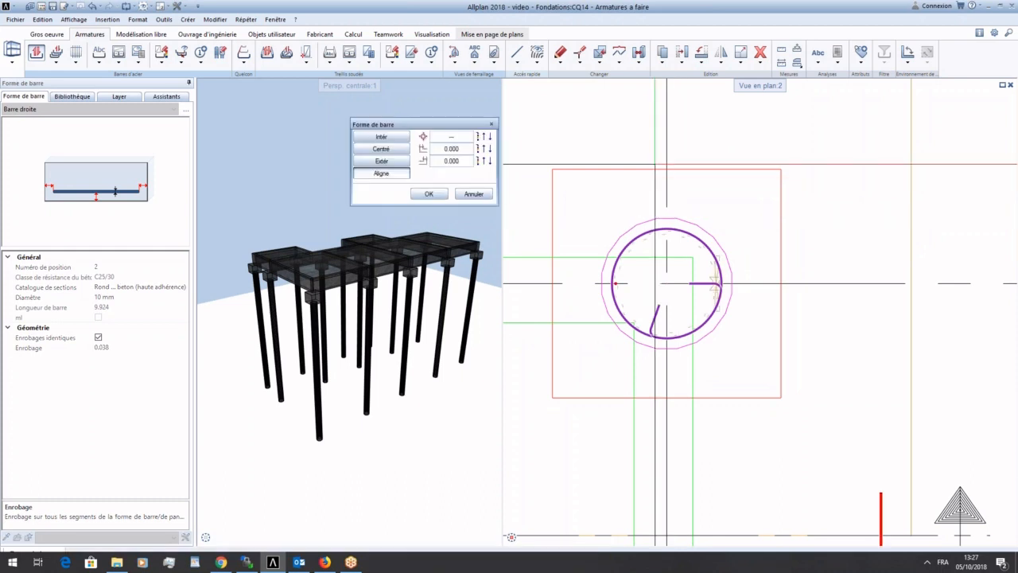
{"action": "key", "text": "Return"}
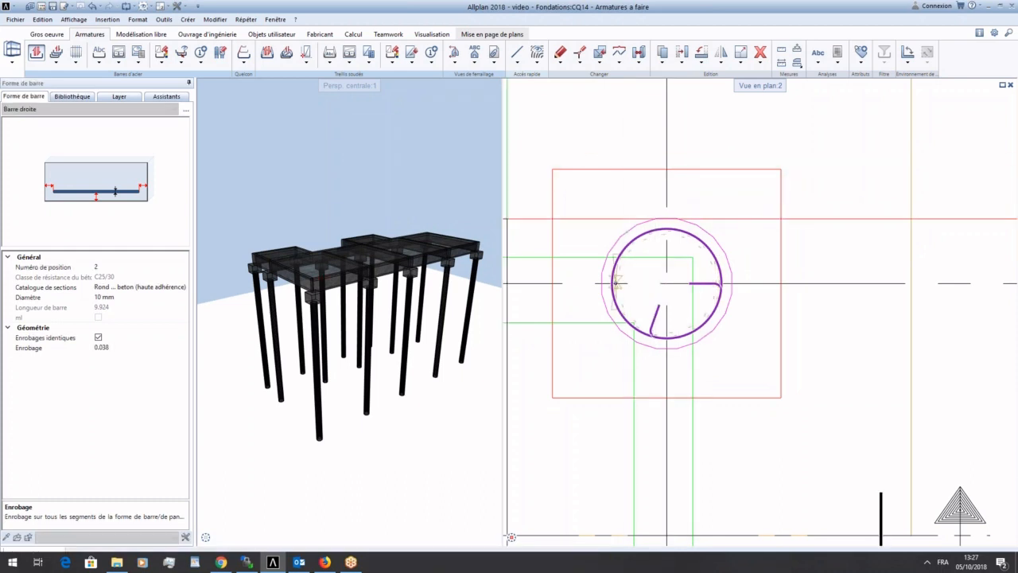
{"action": "key", "text": "Return"}
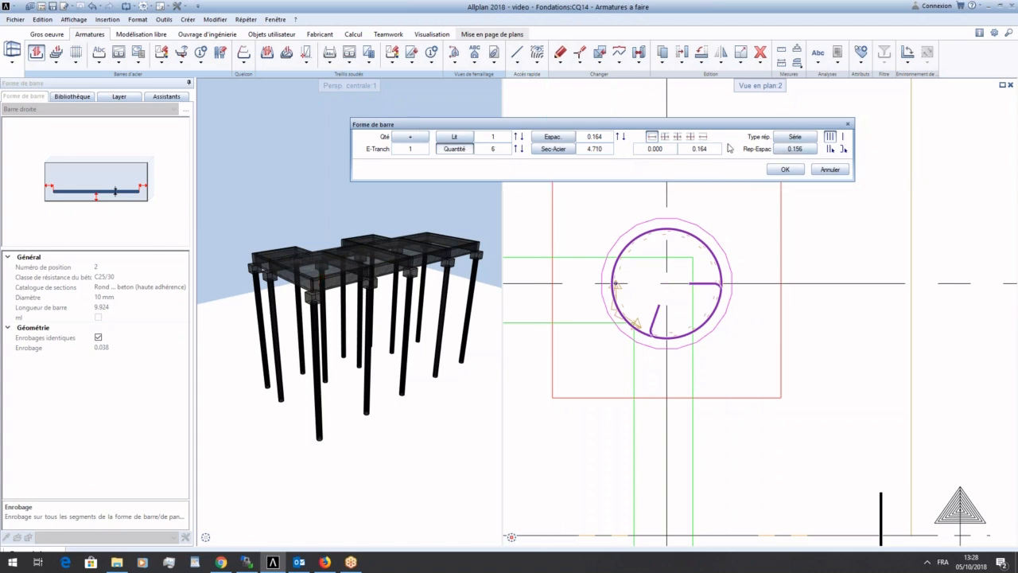
{"action": "left_click", "coordinate": [784, 170]}
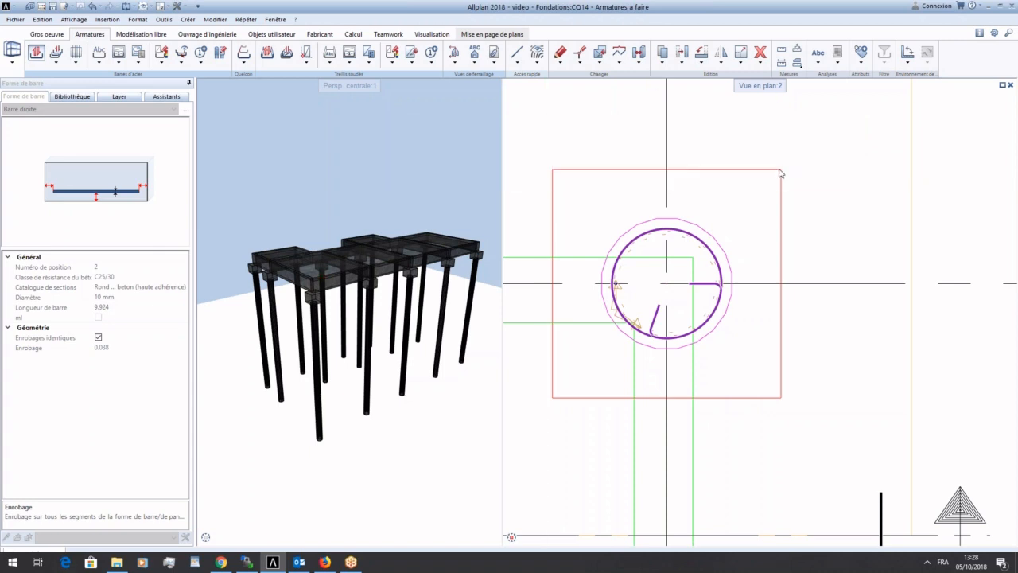
Step: Place the straight bars' circular distribution in the pile's plan view and skip its distribution text
{"action": "left_click", "coordinate": [665, 272]}
{"action": "key", "text": "Return"}
{"action": "key", "text": "Escape"}
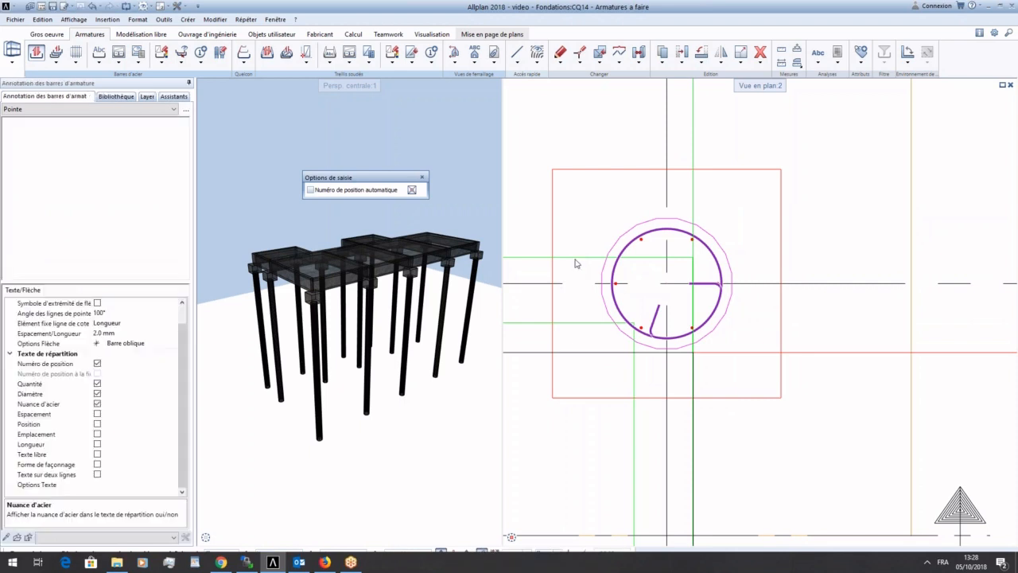
{"action": "scroll", "coordinate": [573, 254], "scroll_direction": "down", "scroll_amount": 4}
{"action": "scroll", "coordinate": [581, 267], "scroll_direction": "down", "scroll_amount": 5}
{"action": "key", "text": "Escape"}
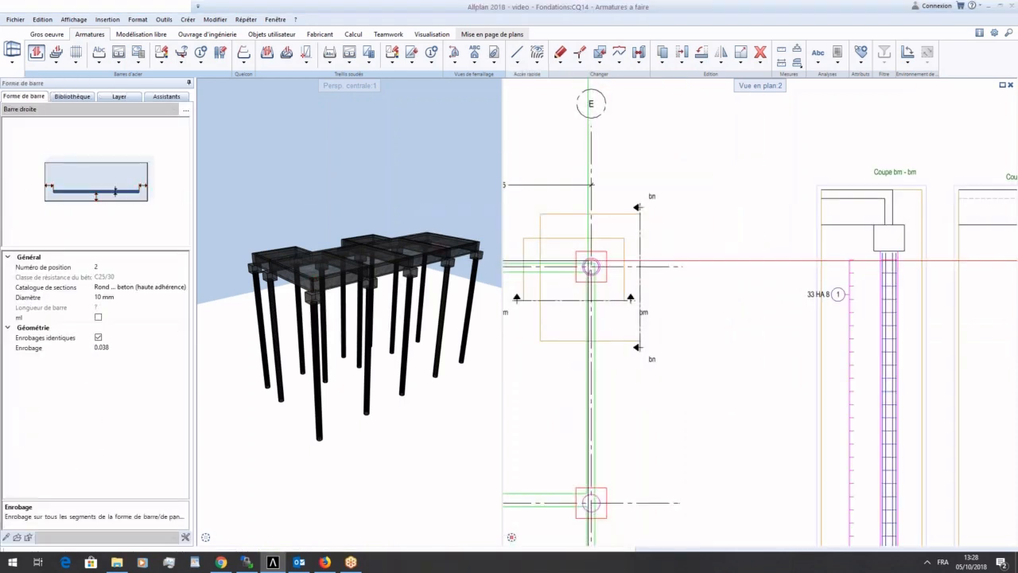
Step: Place a 10 mm Barre droite avec crosses with an end hook only in section bm-bm, from the pile's edge into its head, without formwork extension
{"action": "scroll", "coordinate": [986, 260], "scroll_direction": "up", "scroll_amount": 5}
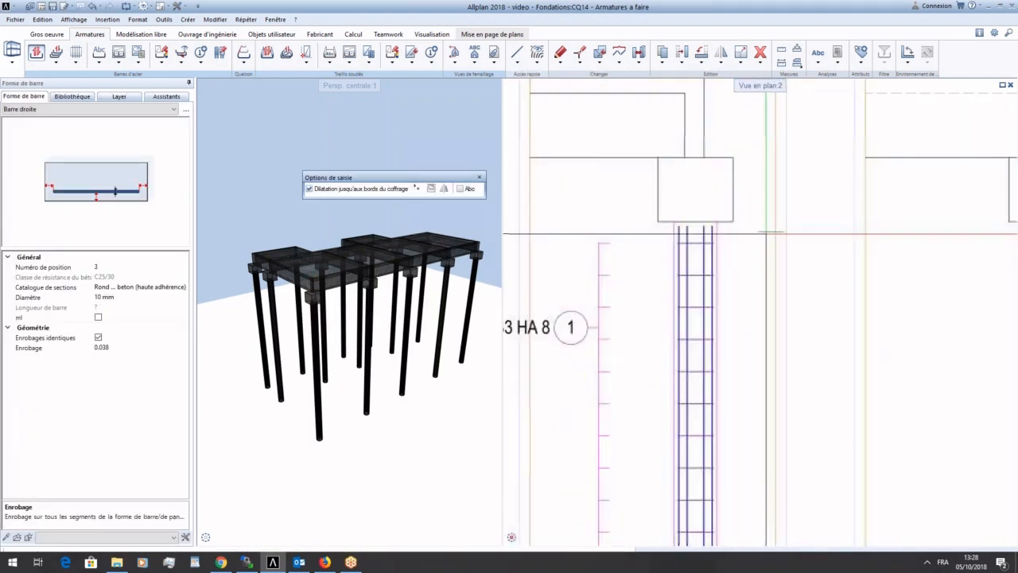
{"action": "scroll", "coordinate": [694, 223], "scroll_direction": "down", "scroll_amount": 4}
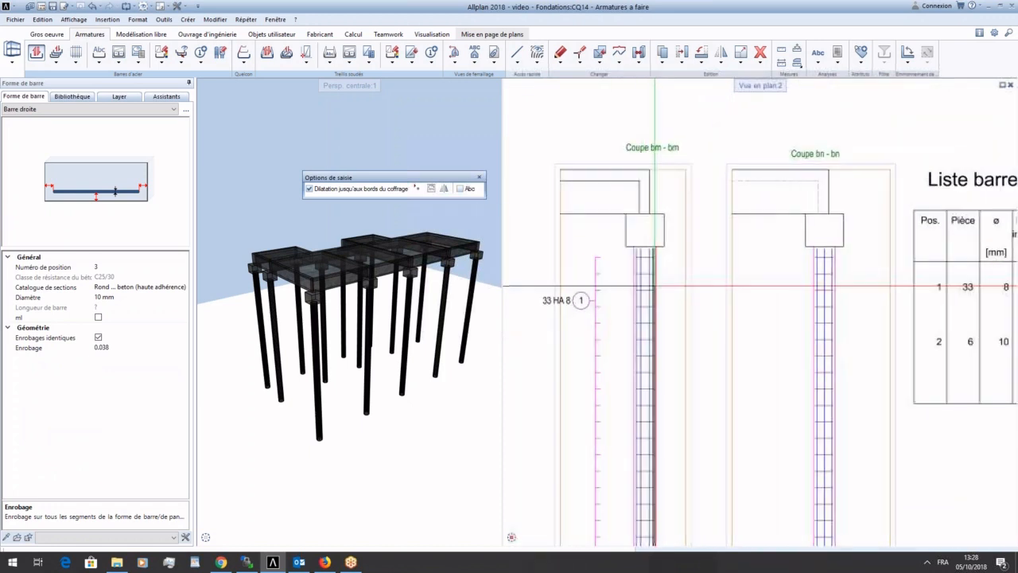
{"action": "left_click", "coordinate": [26, 110]}
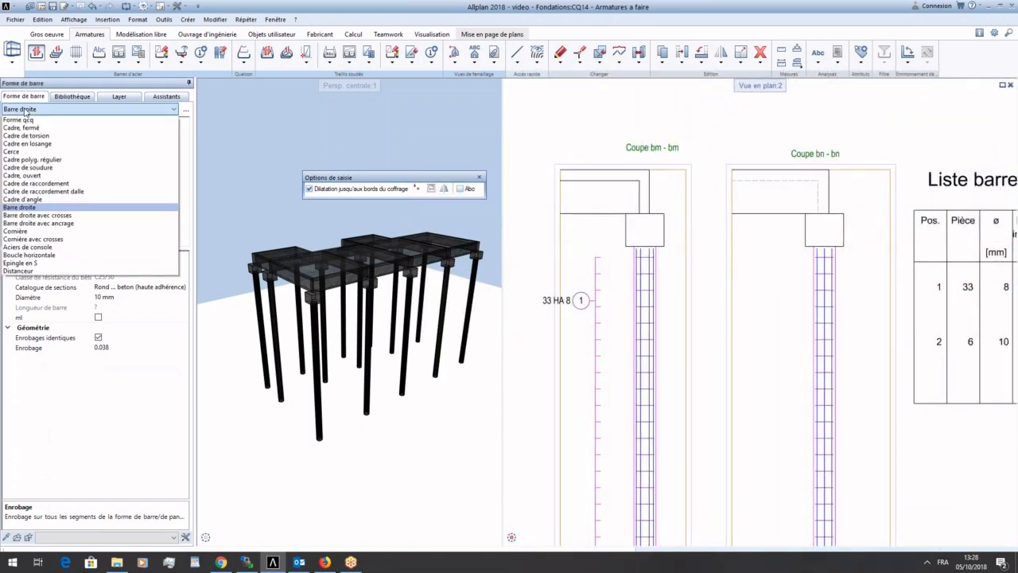
{"action": "left_click", "coordinate": [92, 215]}
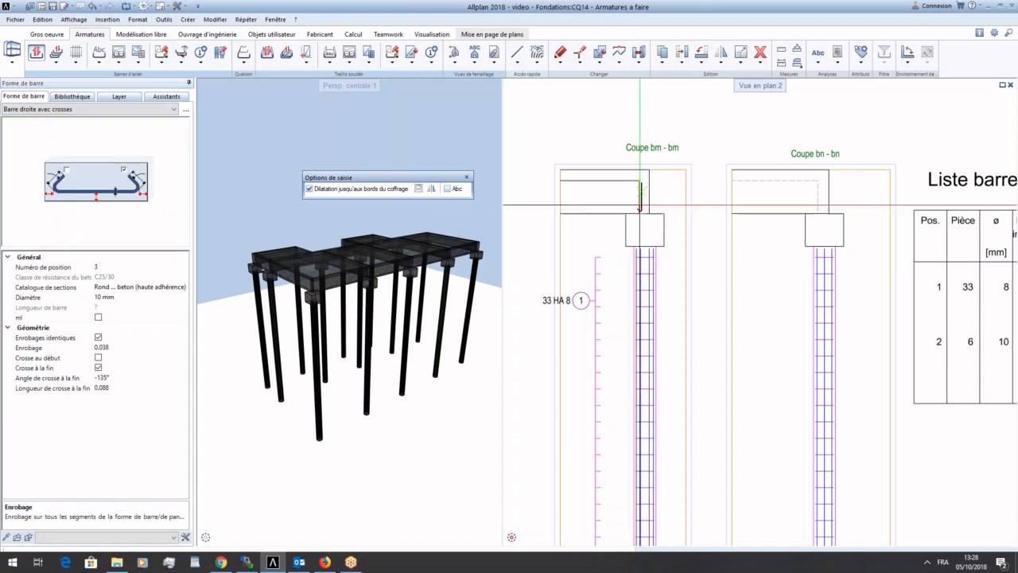
{"action": "left_click", "coordinate": [349, 189]}
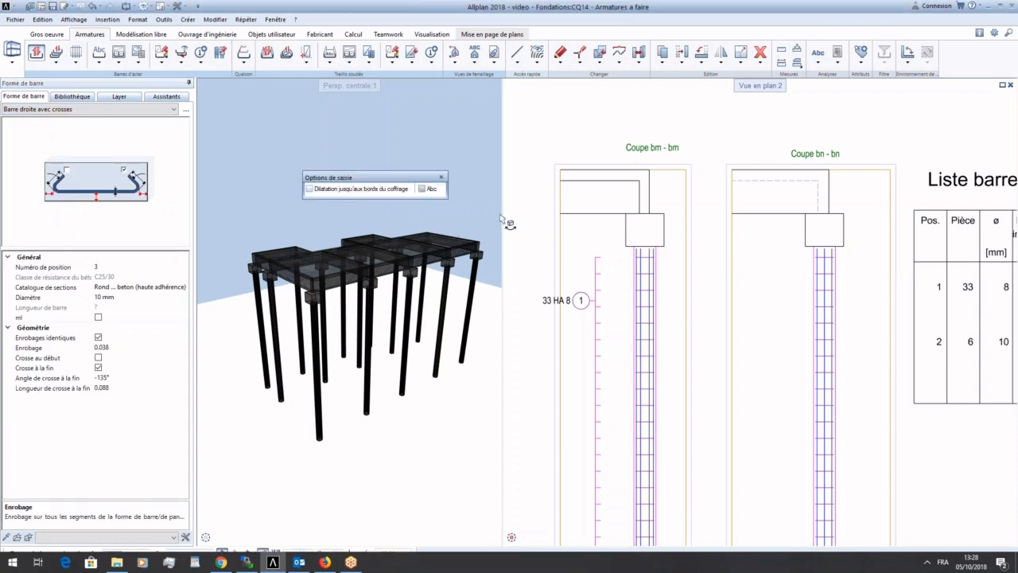
{"action": "scroll", "coordinate": [649, 232], "scroll_direction": "up", "scroll_amount": 5}
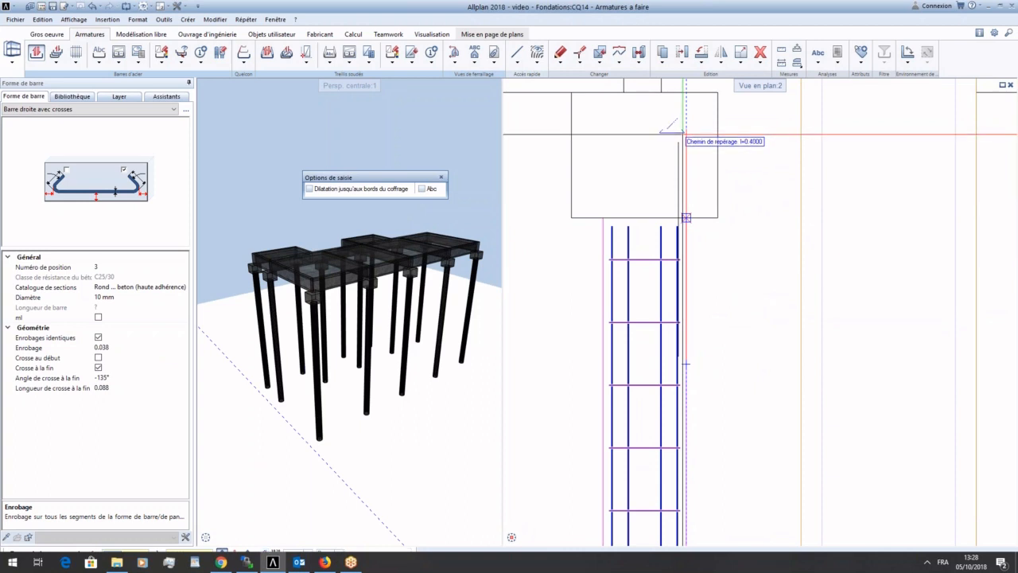
{"action": "left_click", "coordinate": [684, 134]}
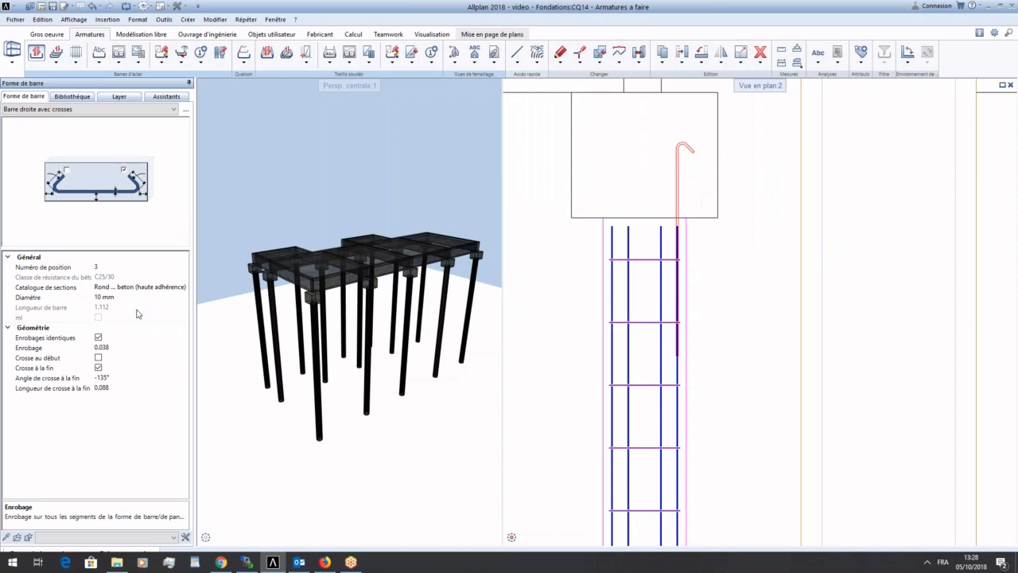
{"action": "left_click", "coordinate": [99, 358]}
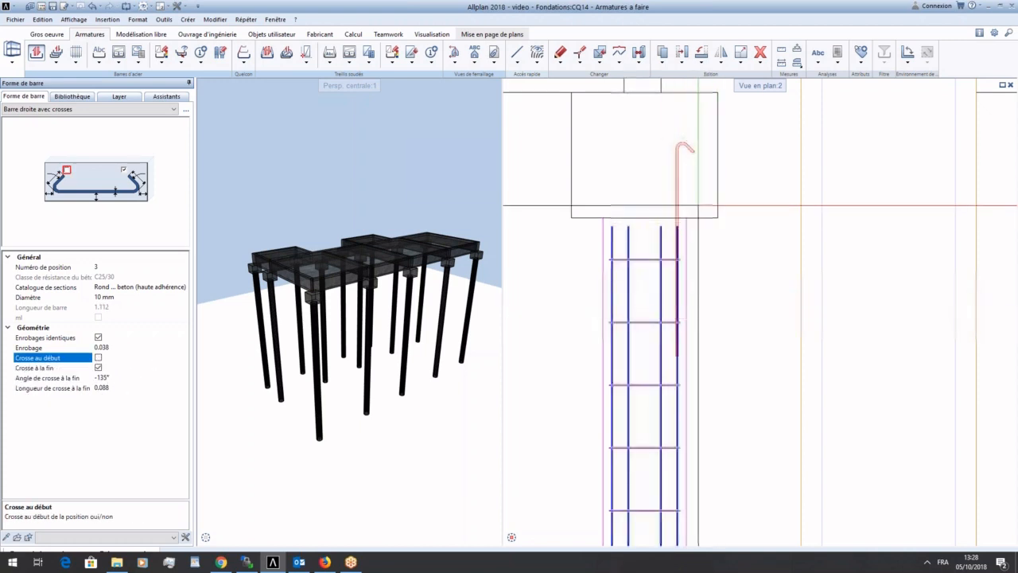
Step: Start a circular special distribution (Répartitions spéciales) of the hooked bar and define its path in plan as a full circle around the pile
{"action": "right_click", "coordinate": [679, 187]}
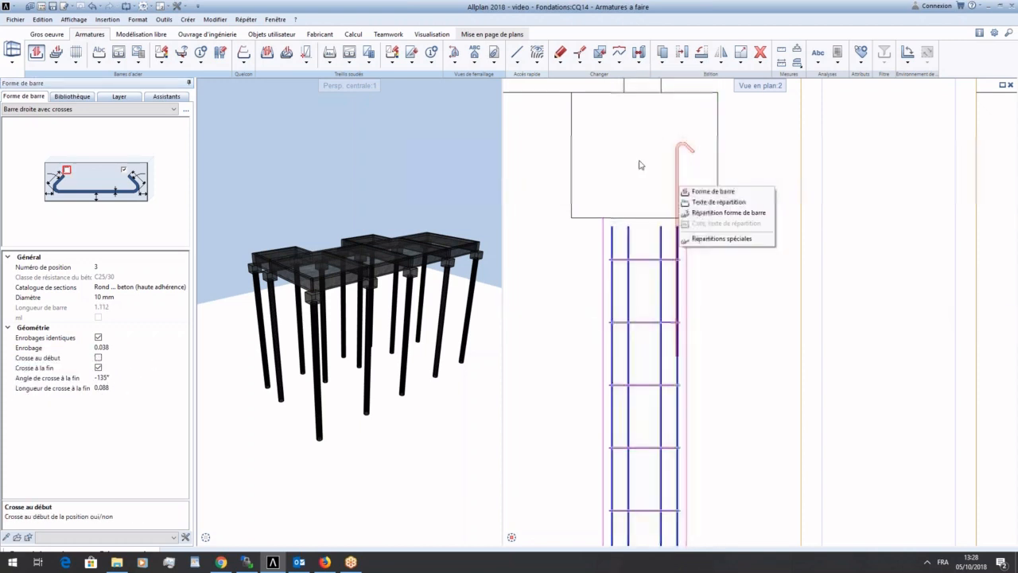
{"action": "left_click", "coordinate": [730, 238]}
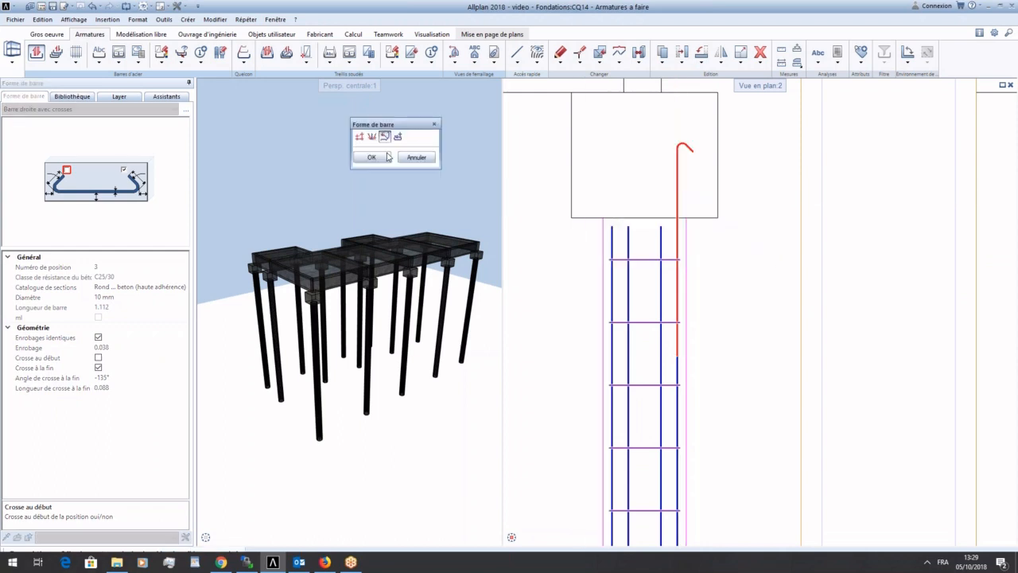
{"action": "left_click", "coordinate": [371, 158]}
{"action": "scroll", "coordinate": [807, 293], "scroll_direction": "down", "scroll_amount": 3}
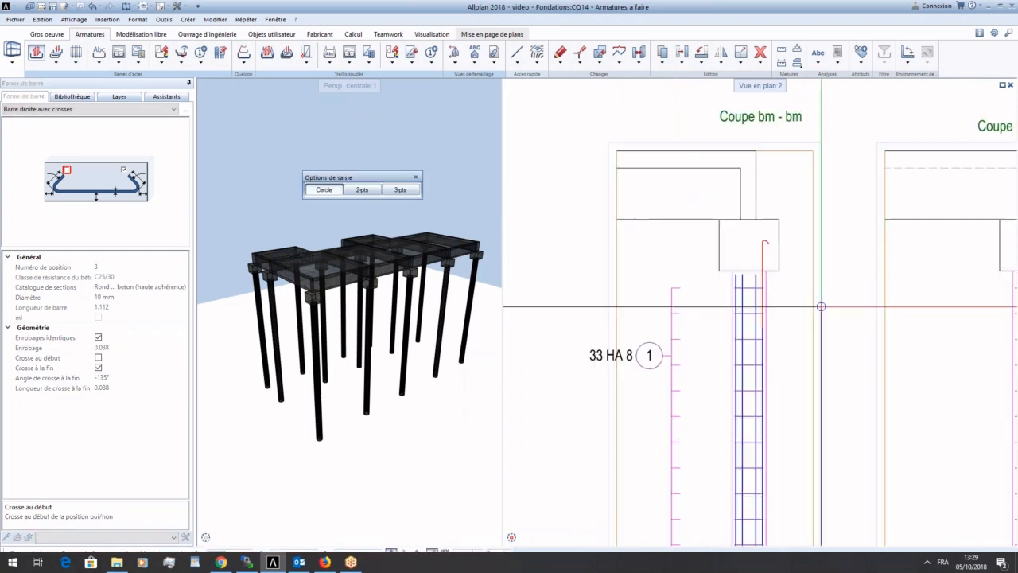
{"action": "scroll", "coordinate": [806, 294], "scroll_direction": "down", "scroll_amount": 3}
{"action": "scroll", "coordinate": [682, 298], "scroll_direction": "up", "scroll_amount": 10}
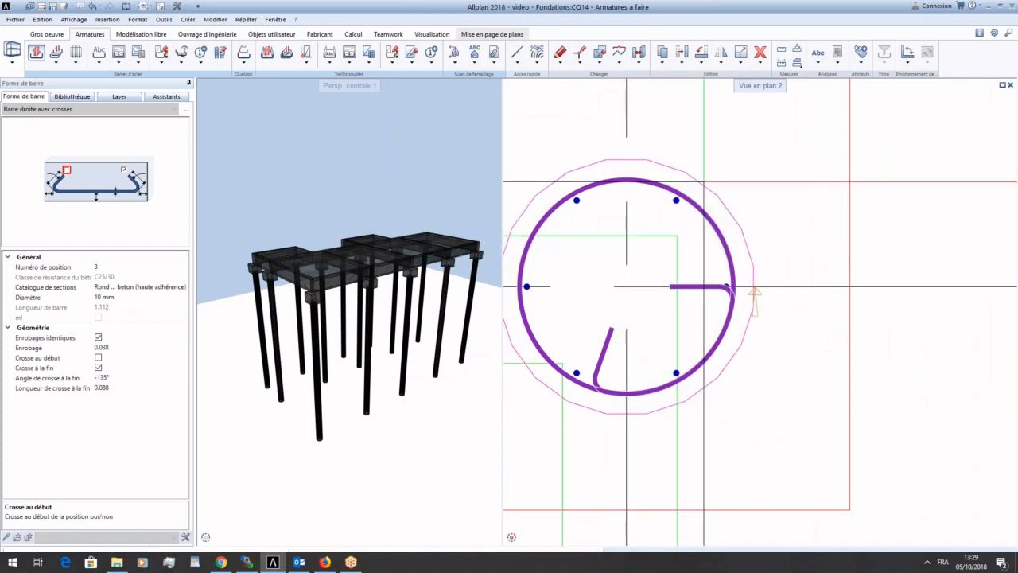
{"action": "left_click", "coordinate": [704, 182]}
{"action": "left_click", "coordinate": [775, 223]}
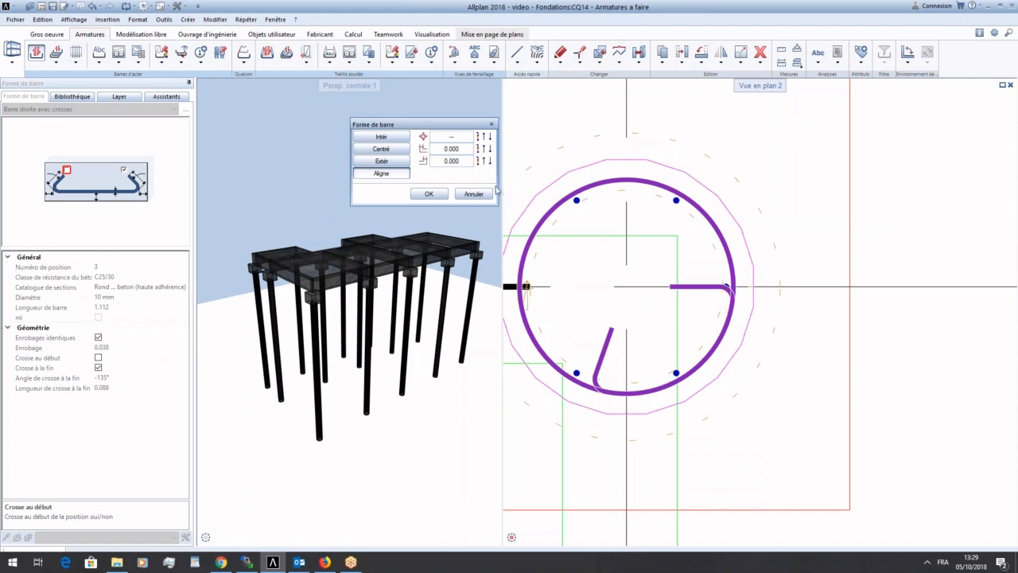
Step: Distribute a quantity of 6 hooked bars, aligned (Aligne) inside the hoop, around the circle and skip their distribution text
{"action": "left_click", "coordinate": [431, 194]}
{"action": "left_click", "coordinate": [539, 193]}
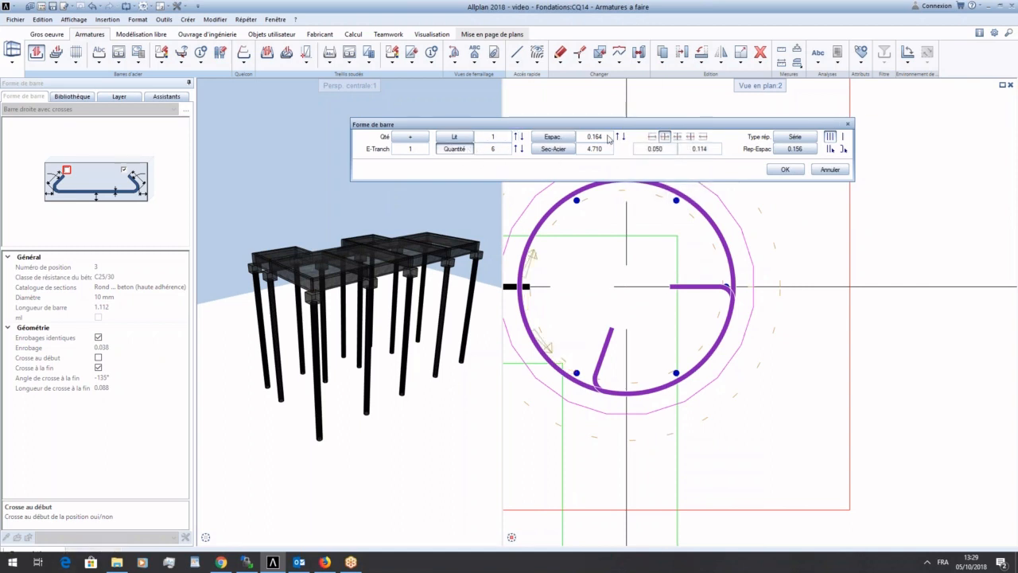
{"action": "left_click", "coordinate": [795, 149]}
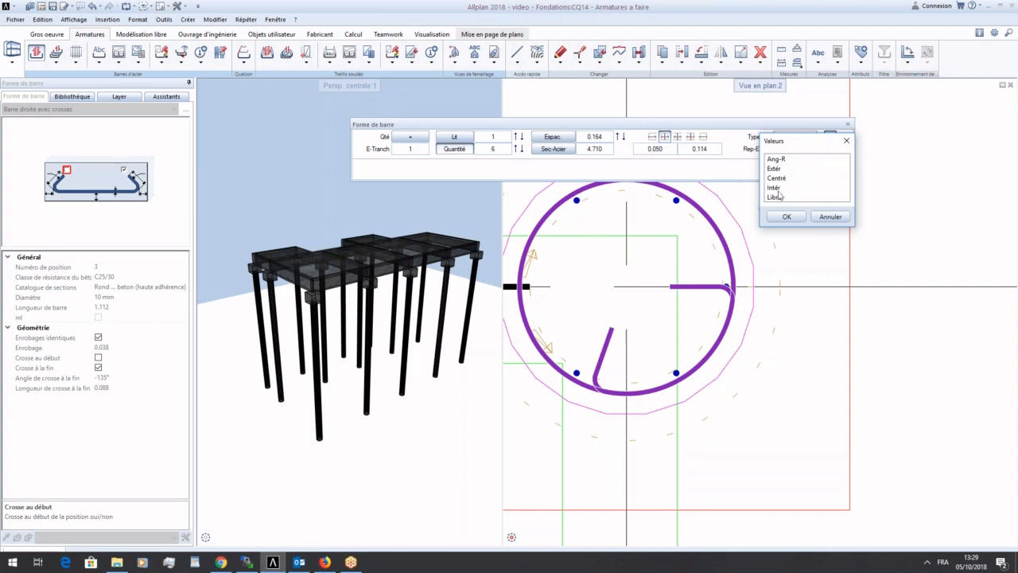
{"action": "left_click", "coordinate": [787, 217]}
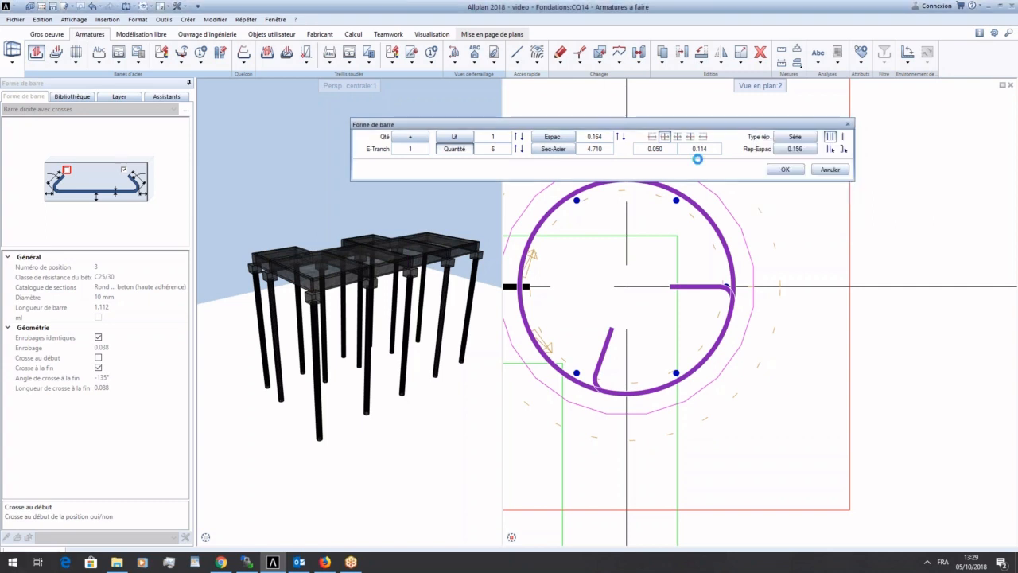
{"action": "left_click", "coordinate": [785, 170]}
{"action": "key", "text": "Escape"}
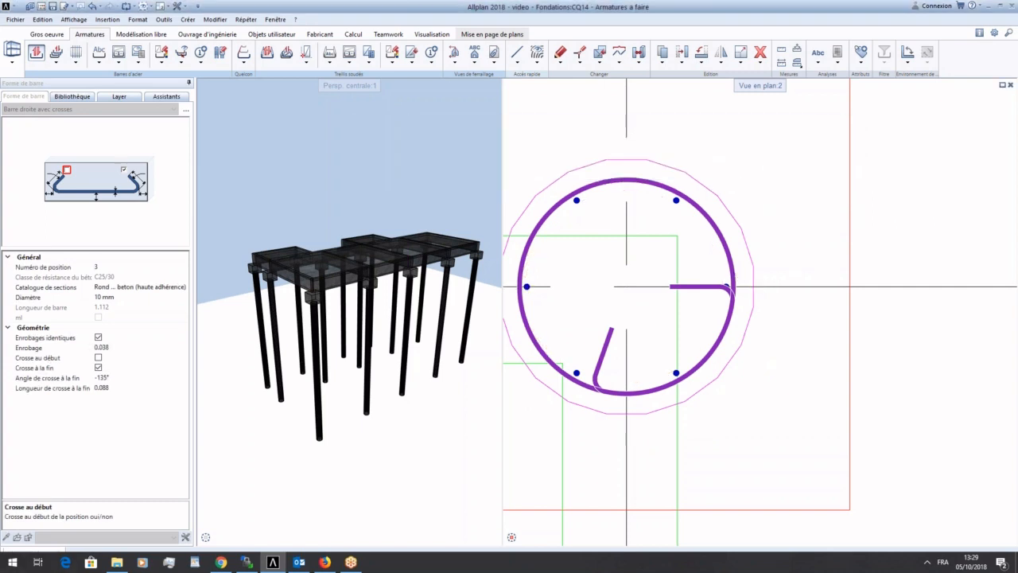
{"action": "key", "text": "Escape"}
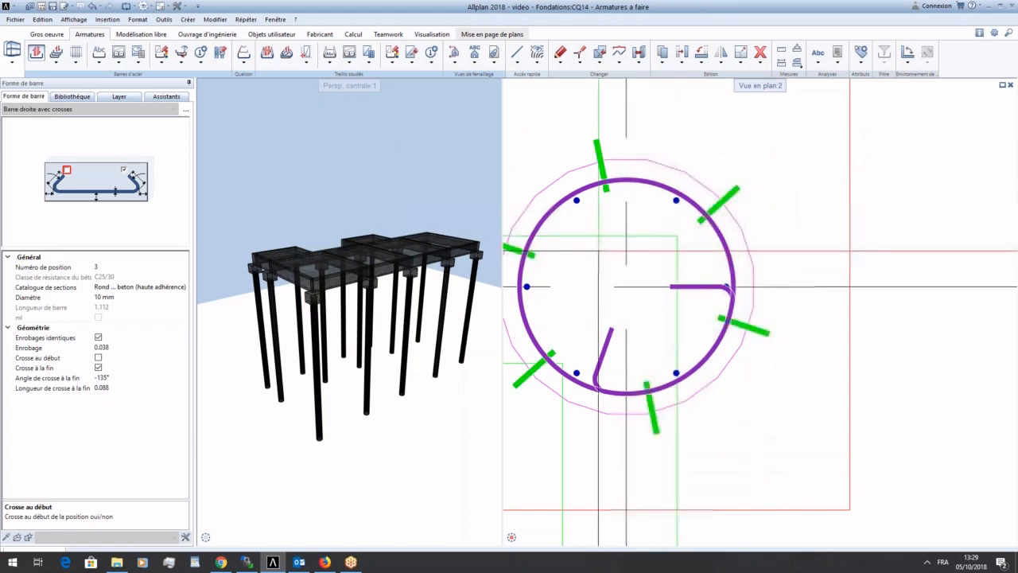
{"action": "left_click", "coordinate": [608, 246]}
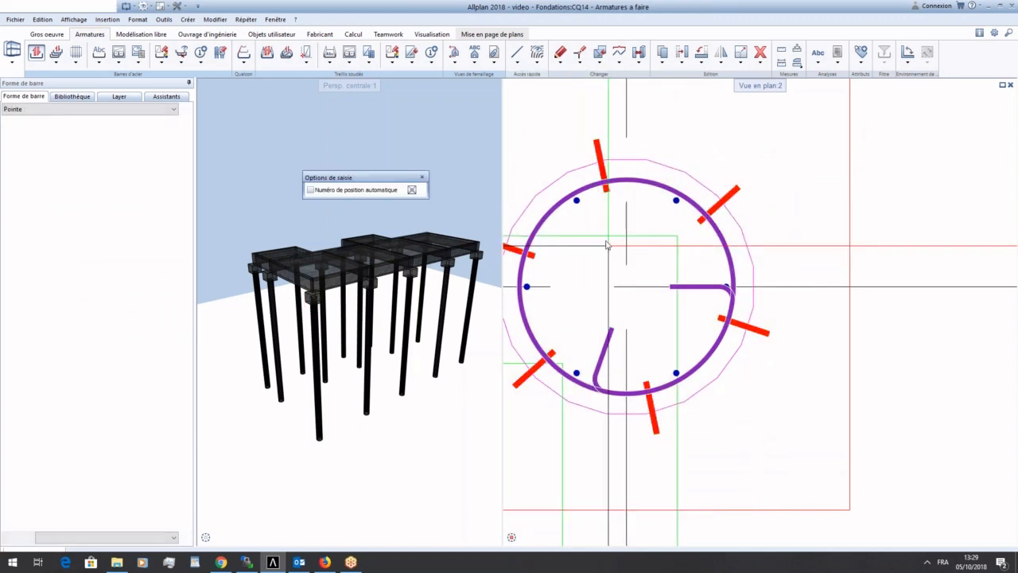
{"action": "scroll", "coordinate": [609, 246], "scroll_direction": "down", "scroll_amount": 4}
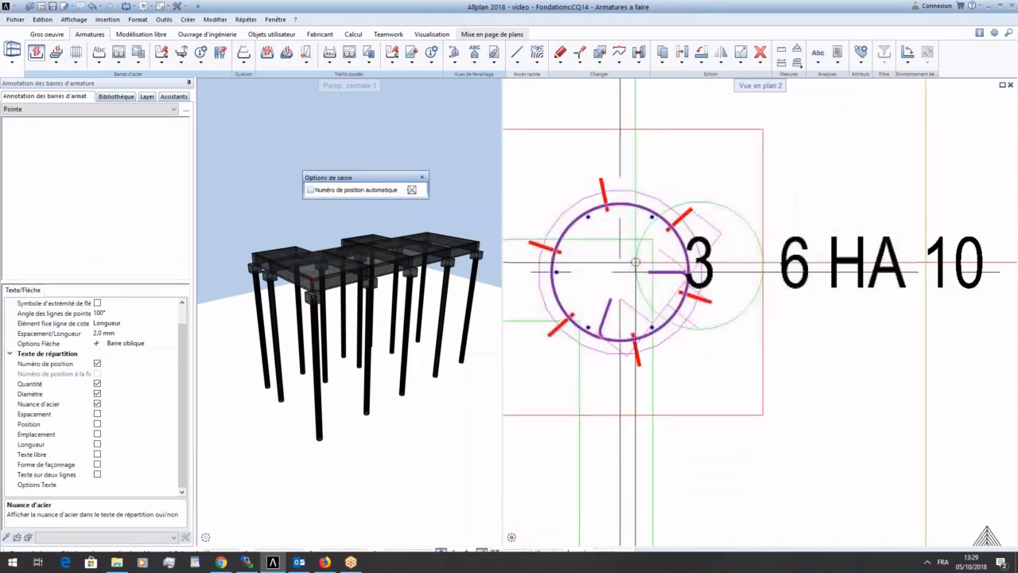
{"action": "key", "text": "Escape"}
{"action": "key", "text": "Escape"}
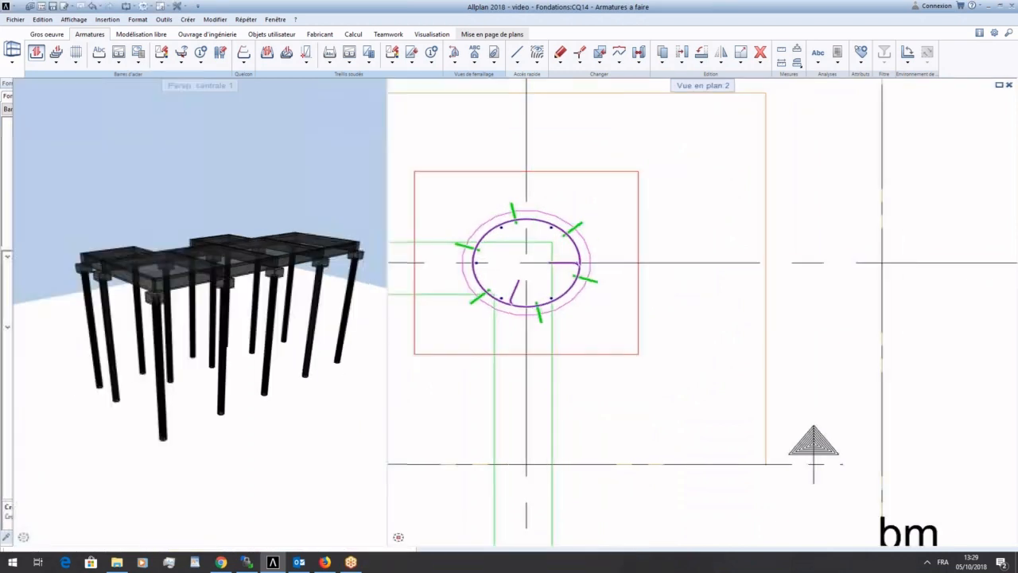
Step: Examine the hooked bars in the 3D view, then in sections bm-bm and bn-bn and in the bar list
{"action": "scroll", "coordinate": [169, 318], "scroll_direction": "up", "scroll_amount": 5}
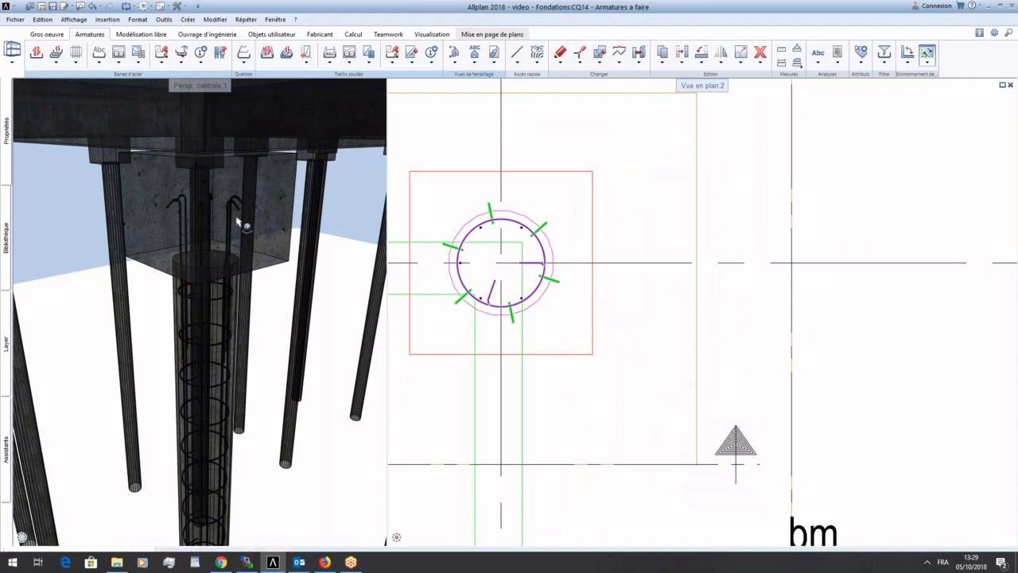
{"action": "scroll", "coordinate": [239, 225], "scroll_direction": "up", "scroll_amount": 5}
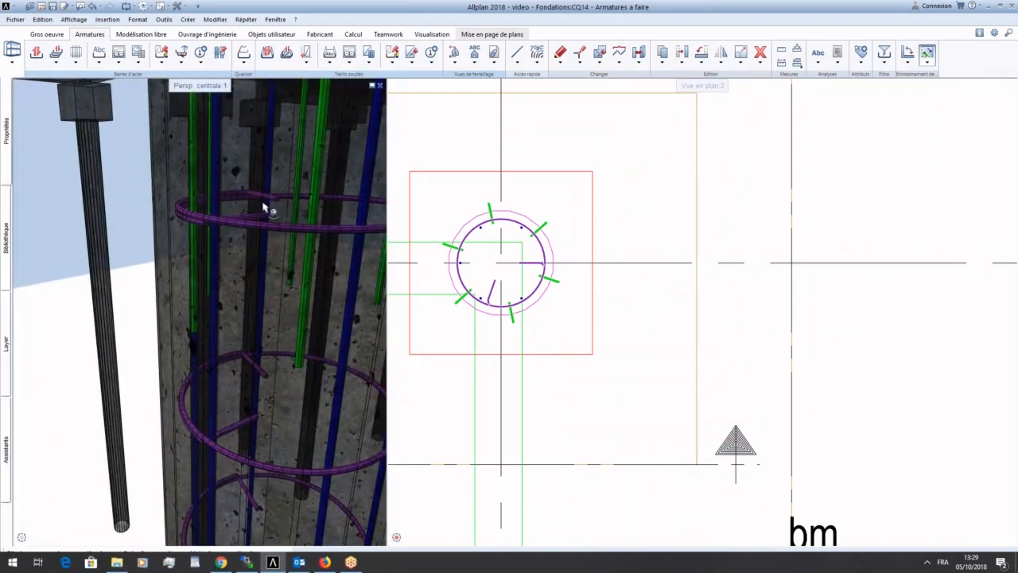
{"action": "scroll", "coordinate": [264, 208], "scroll_direction": "up", "scroll_amount": 5}
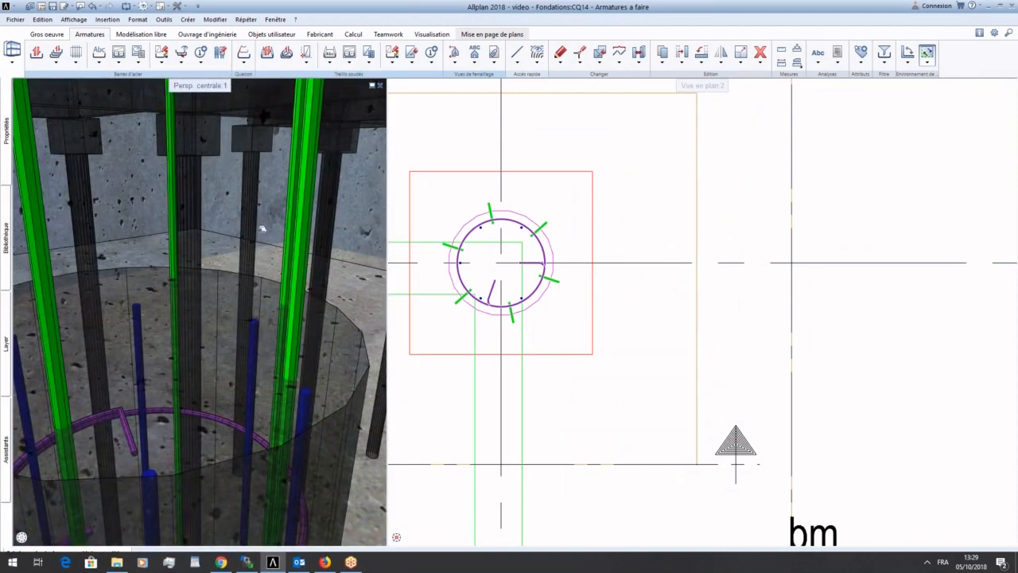
{"action": "scroll", "coordinate": [262, 229], "scroll_direction": "up", "scroll_amount": 5}
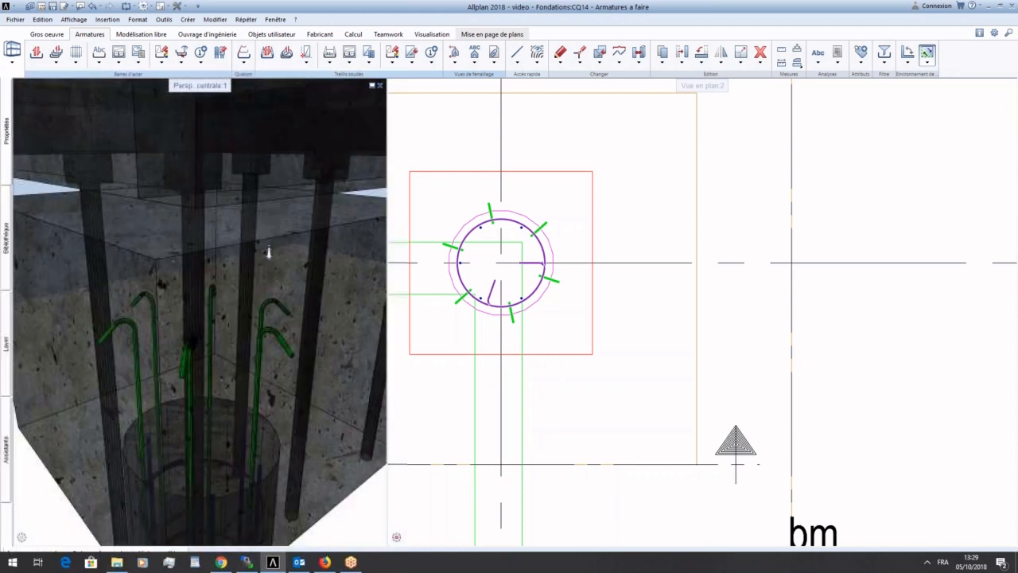
{"action": "scroll", "coordinate": [269, 254], "scroll_direction": "down", "scroll_amount": 3}
{"action": "scroll", "coordinate": [779, 334], "scroll_direction": "down", "scroll_amount": 2}
{"action": "middle_click_drag", "start_coordinate": [800, 348], "coordinate": [596, 314]}
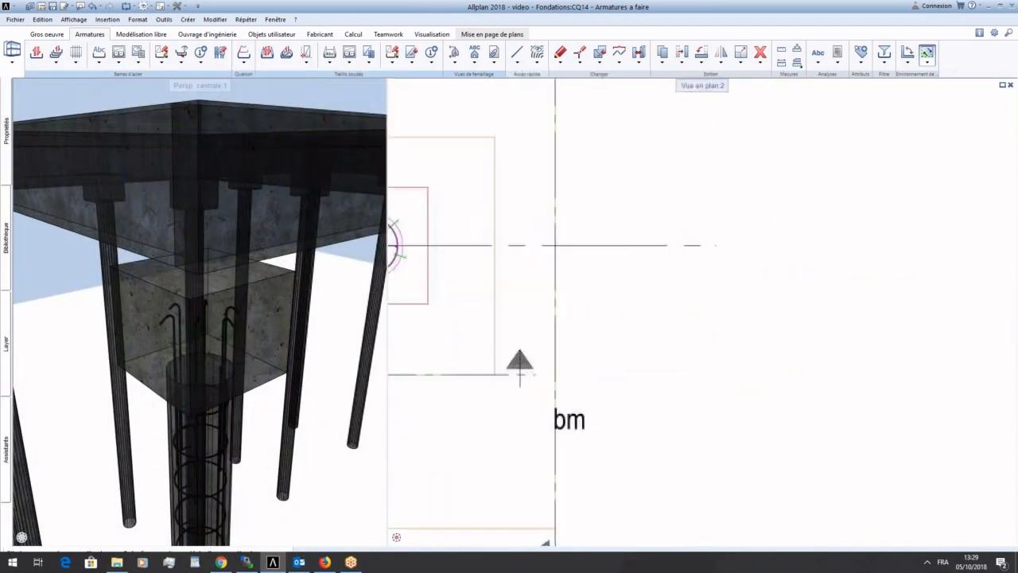
{"action": "scroll", "coordinate": [597, 315], "scroll_direction": "down", "scroll_amount": 2}
{"action": "middle_click_drag", "start_coordinate": [930, 356], "coordinate": [563, 300]}
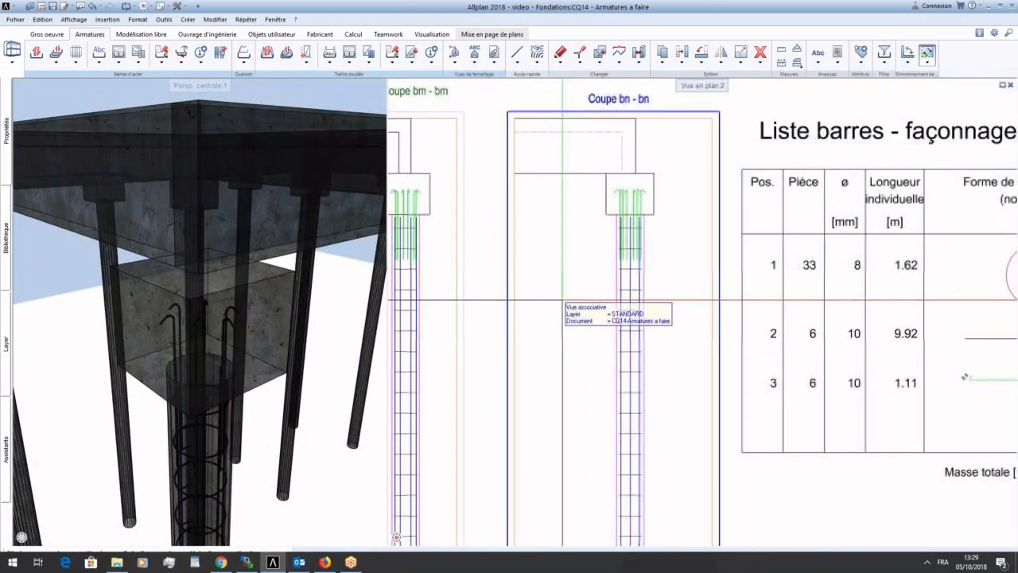
{"action": "scroll", "coordinate": [563, 299], "scroll_direction": "down", "scroll_amount": 2}
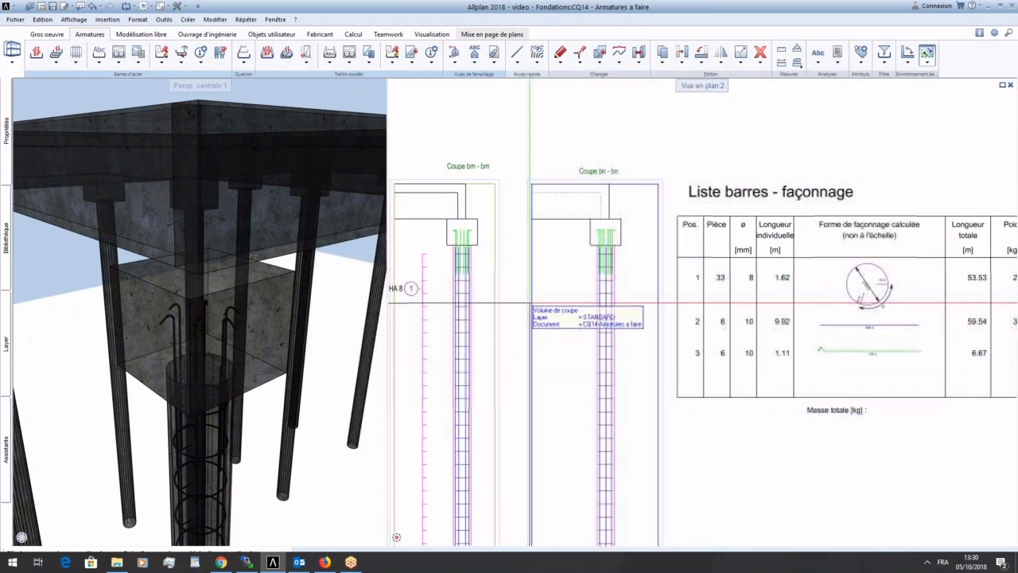
Step: Start a 10 mm closed stirrup (Cadre, fermé) extended to the formwork edges and fit it to the pile head in section bm-bm
{"action": "scroll", "coordinate": [614, 243], "scroll_direction": "up", "scroll_amount": 4}
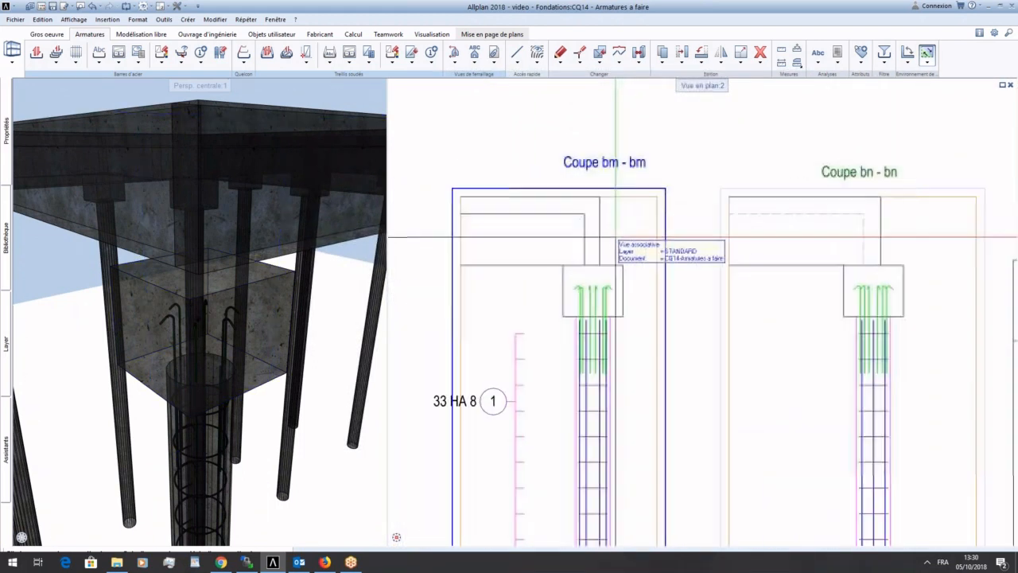
{"action": "scroll", "coordinate": [661, 334], "scroll_direction": "up", "scroll_amount": 2}
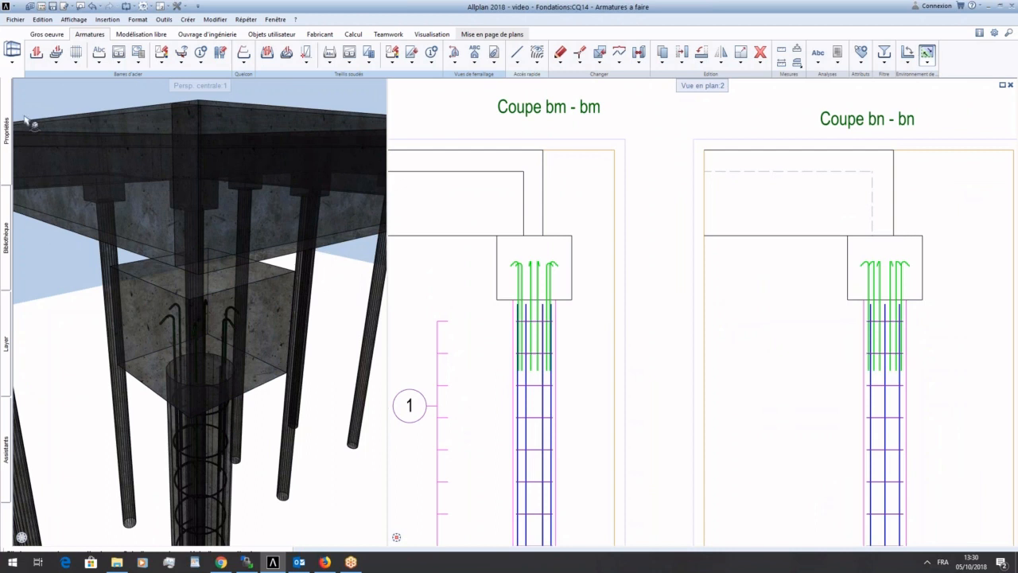
{"action": "left_click", "coordinate": [36, 54]}
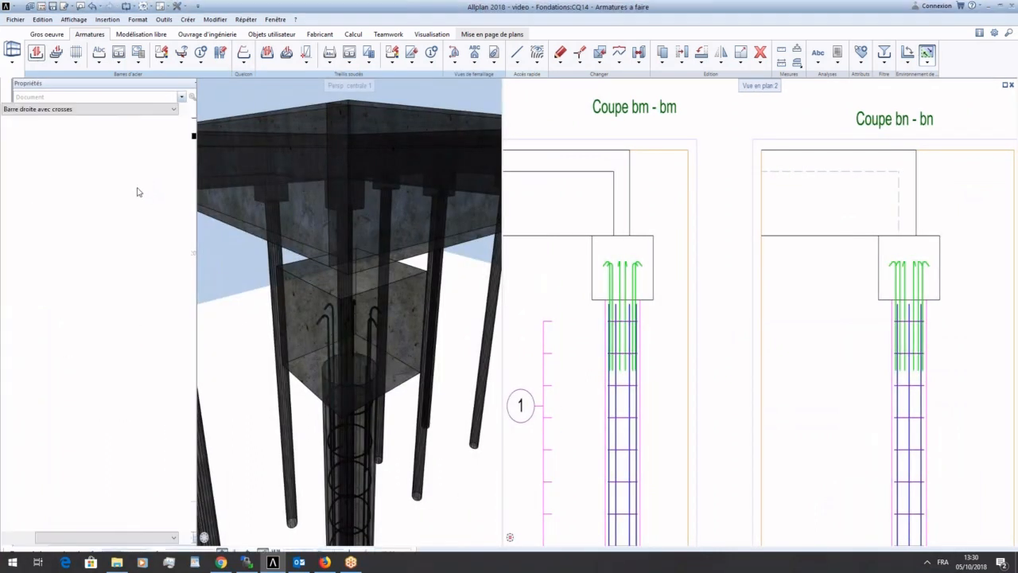
{"action": "left_click", "coordinate": [87, 109]}
{"action": "left_click", "coordinate": [83, 127]}
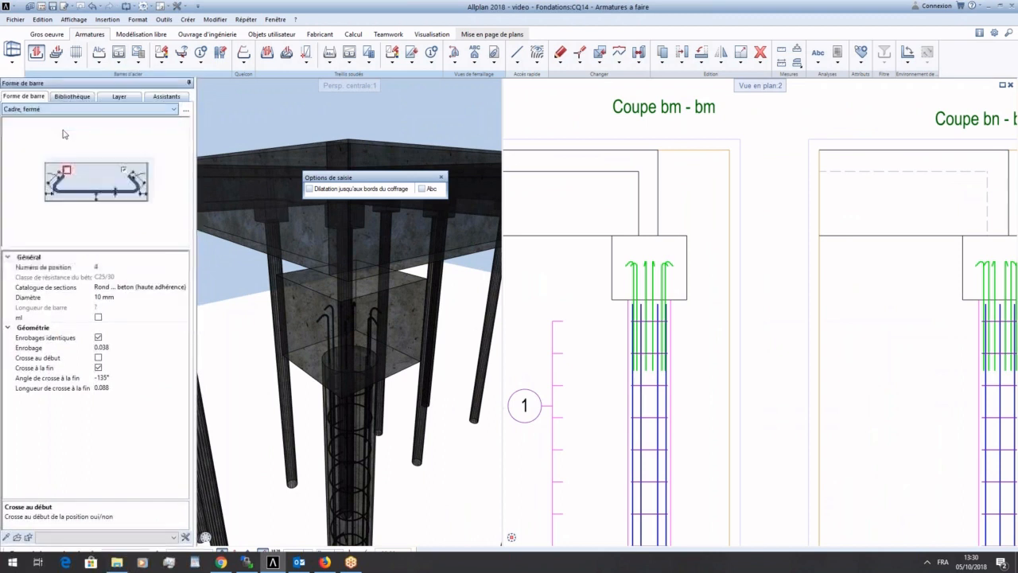
{"action": "left_click", "coordinate": [309, 188]}
{"action": "scroll", "coordinate": [639, 232], "scroll_direction": "up", "scroll_amount": 3}
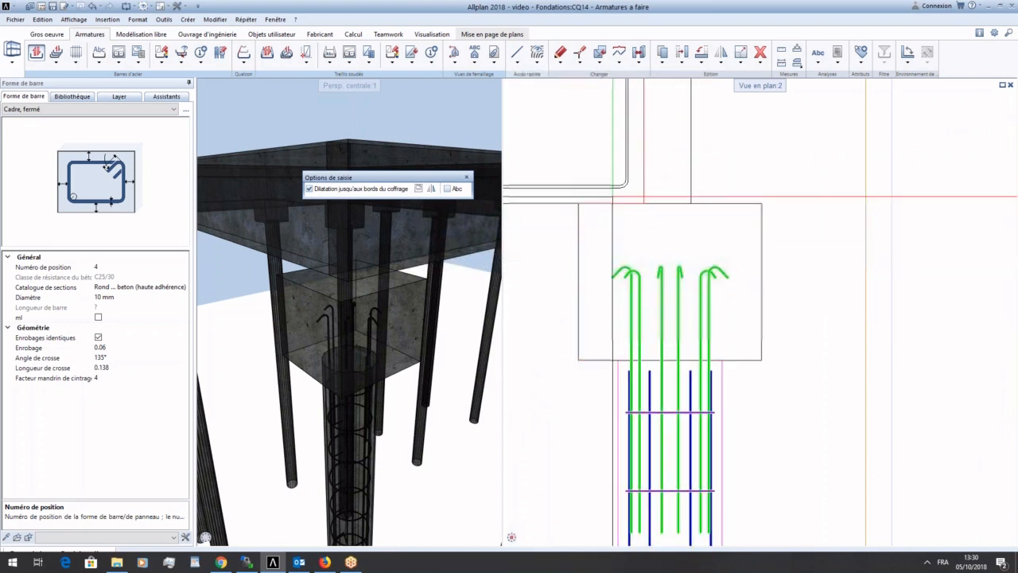
{"action": "left_click", "coordinate": [593, 258]}
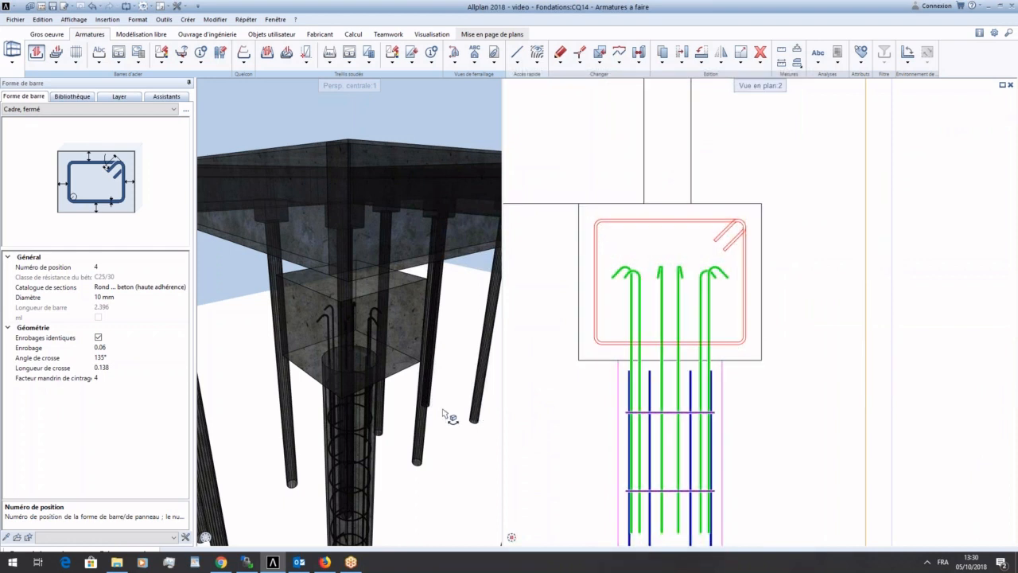
Step: Set the stirrup's cover (Enrobage) to 0.05 on all sides and accept the shape
{"action": "left_click", "coordinate": [116, 350]}
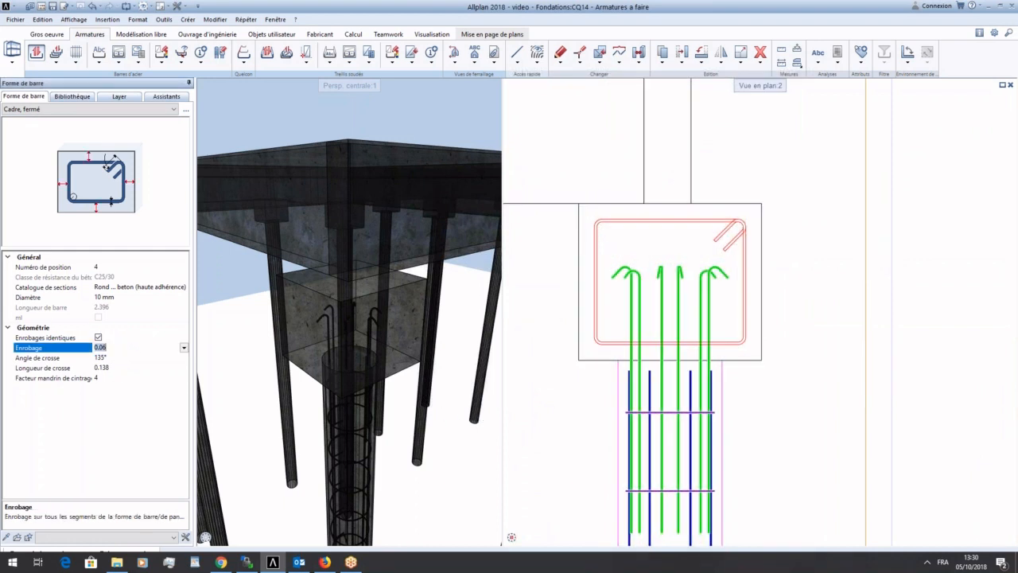
{"action": "type", "text": "0.05"}
{"action": "key", "text": "Return"}
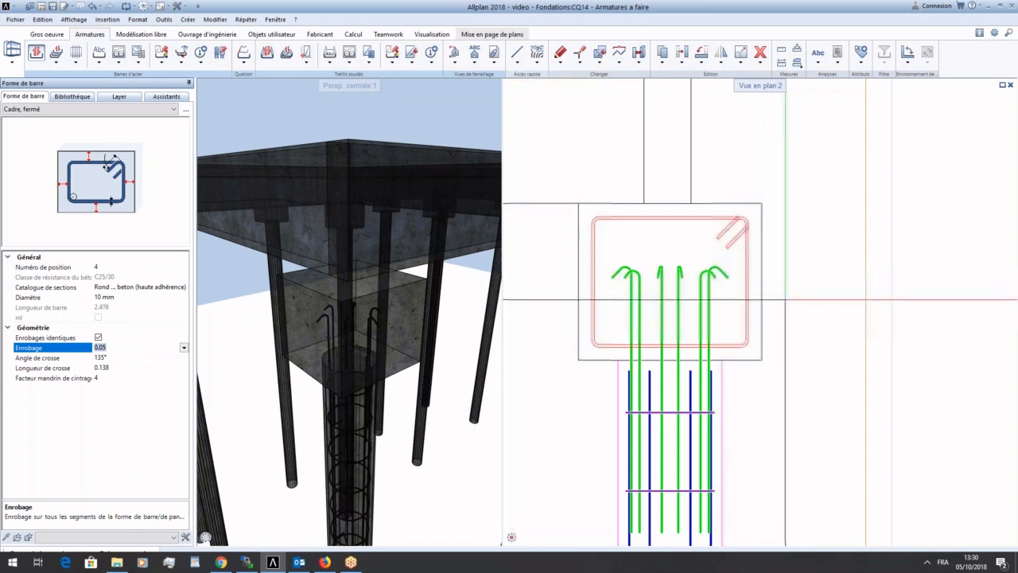
{"action": "key", "text": "Escape"}
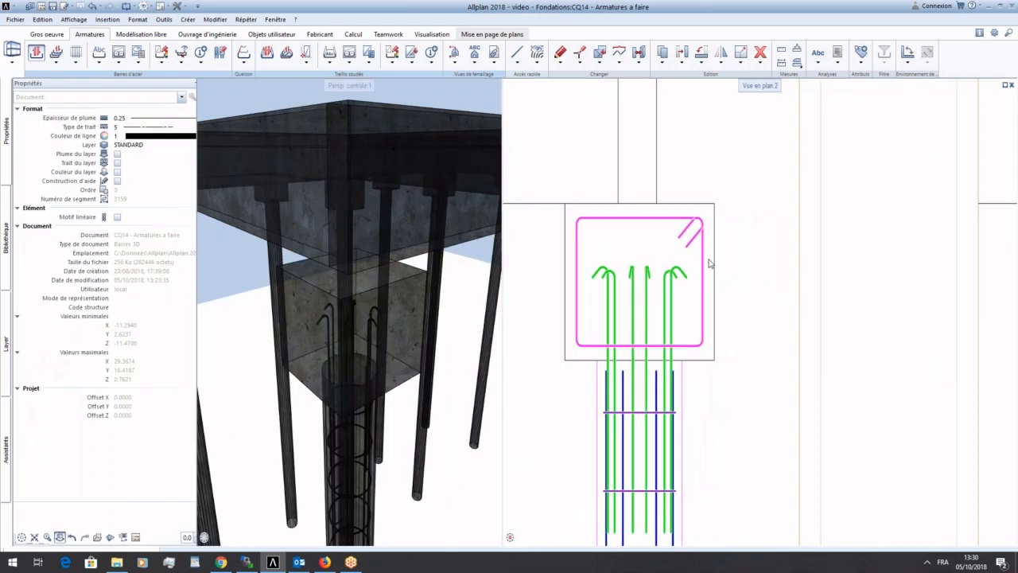
Step: Start a linear distribution of the stirrup across the pile head in section bn-bn with a quantity of 5
{"action": "left_click", "coordinate": [684, 346]}
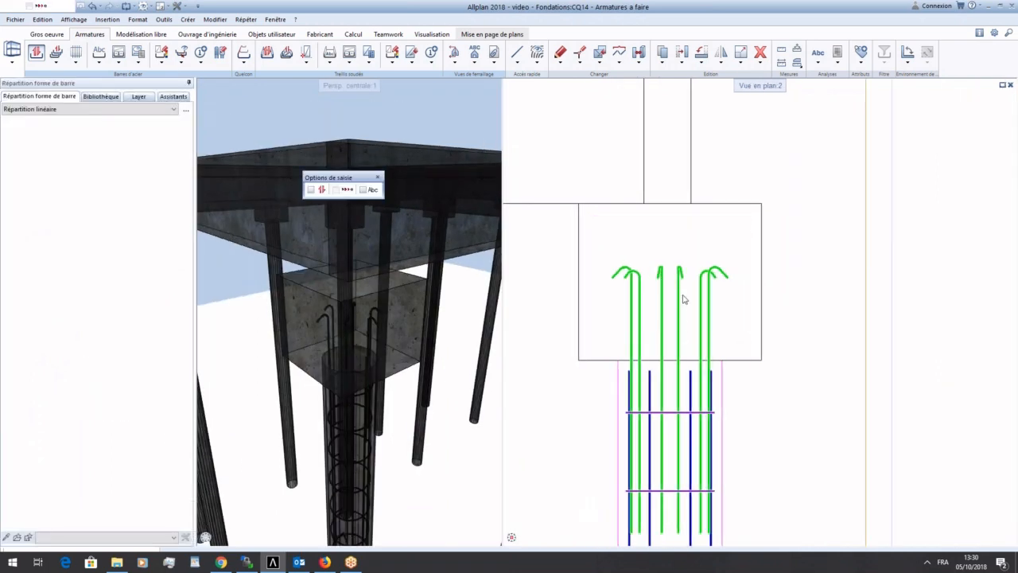
{"action": "scroll", "coordinate": [596, 290], "scroll_direction": "down", "scroll_amount": 4}
{"action": "scroll", "coordinate": [590, 290], "scroll_direction": "up", "scroll_amount": 3}
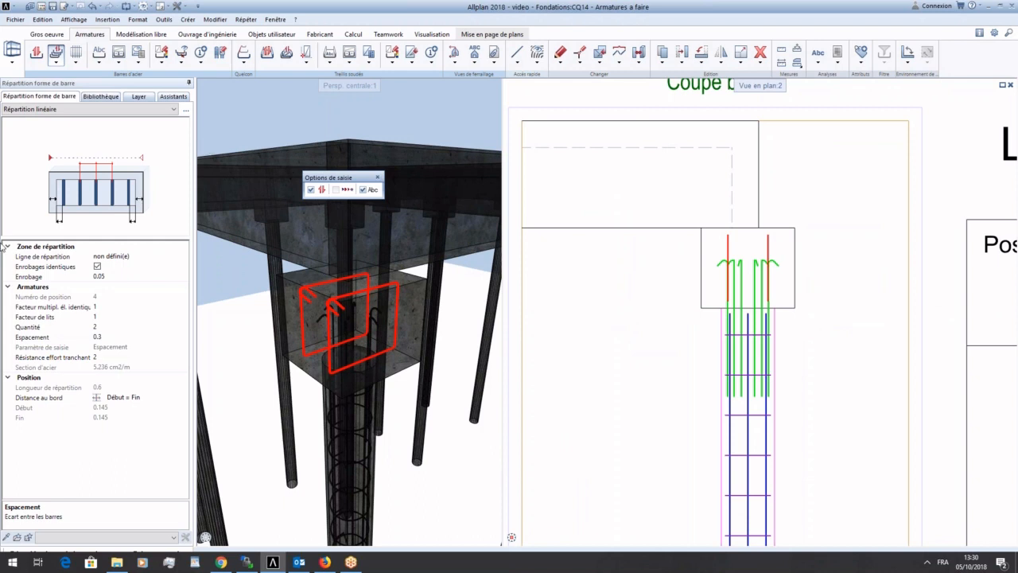
{"action": "left_click", "coordinate": [101, 327]}
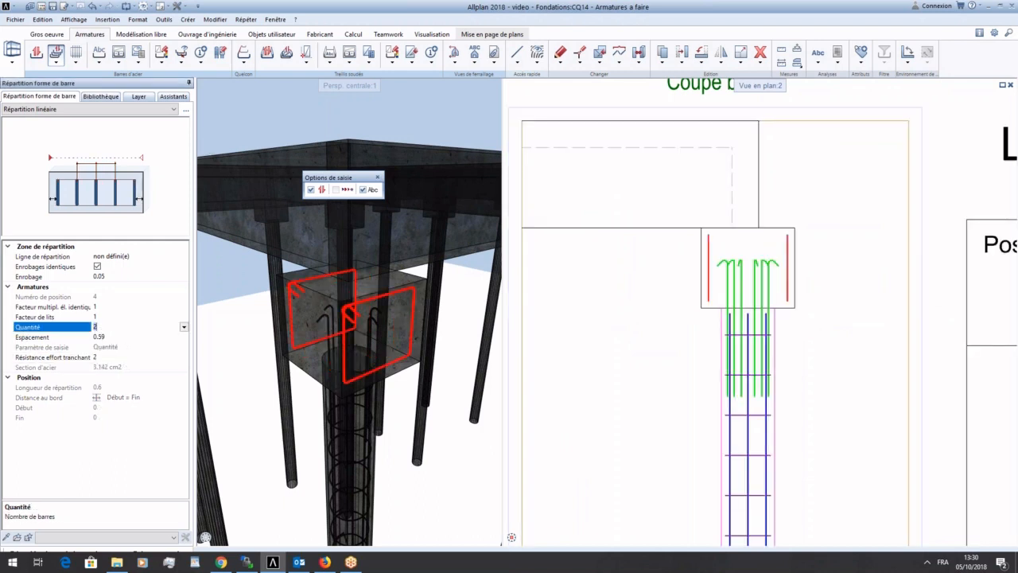
{"action": "type", "text": "5"}
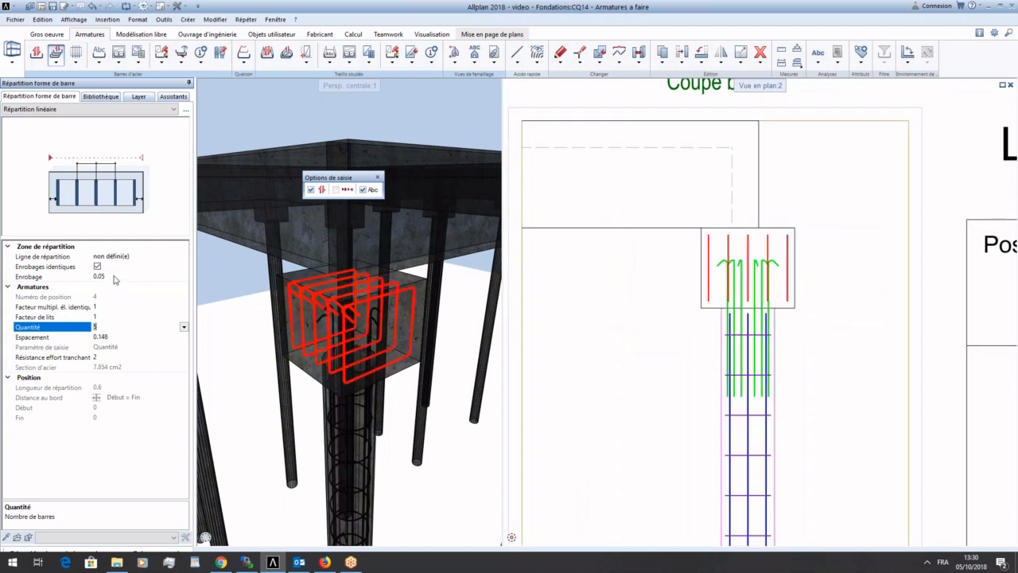
Step: Set the distribution zone's cover to 0.06, create the stirrup distribution, and skip its dimension line and annotation
{"action": "left_click", "coordinate": [112, 276]}
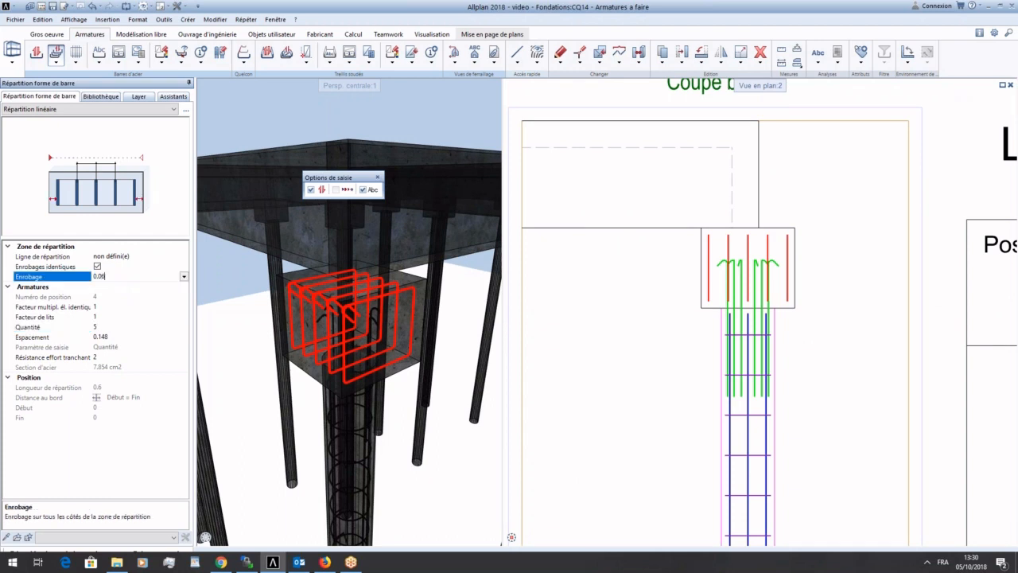
{"action": "type", "text": "0.06"}
{"action": "key", "text": "Return"}
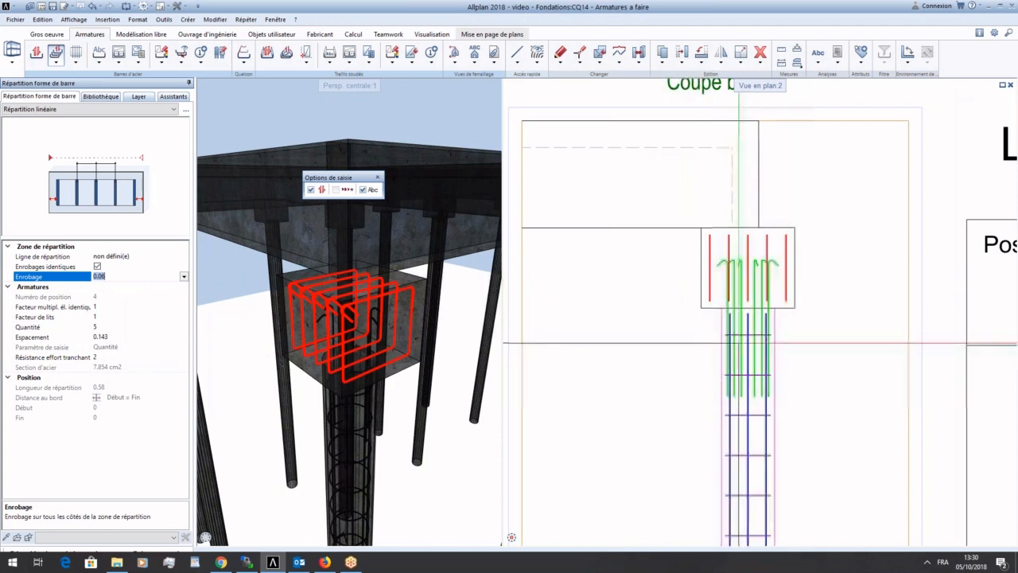
{"action": "left_click", "coordinate": [731, 342]}
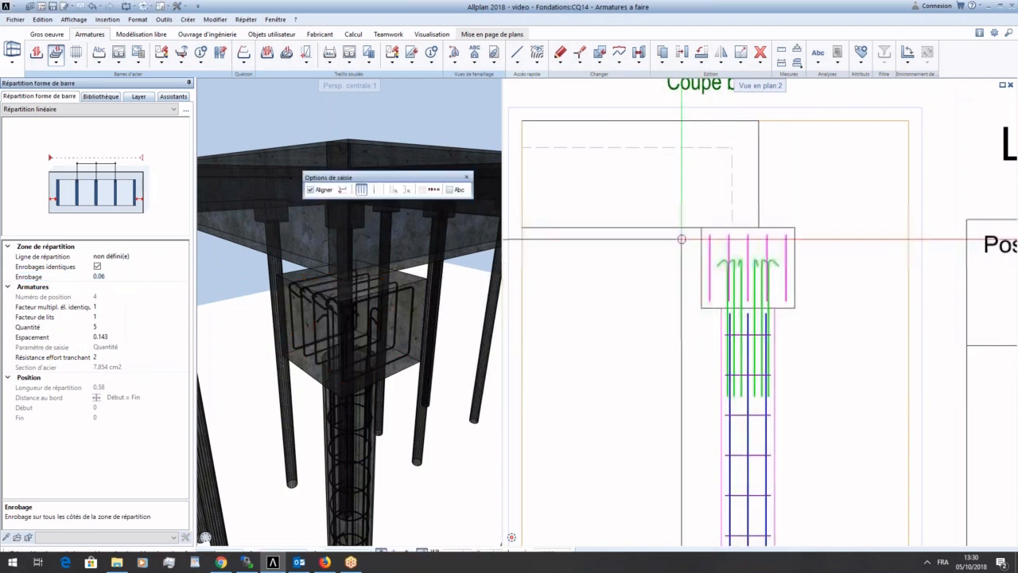
{"action": "key", "text": "Escape"}
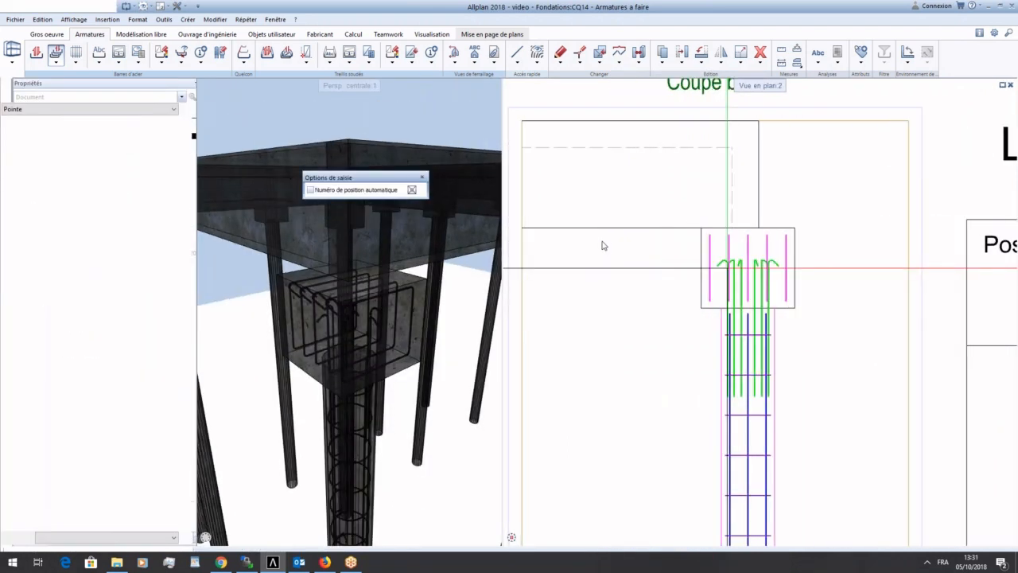
{"action": "key", "text": "Escape"}
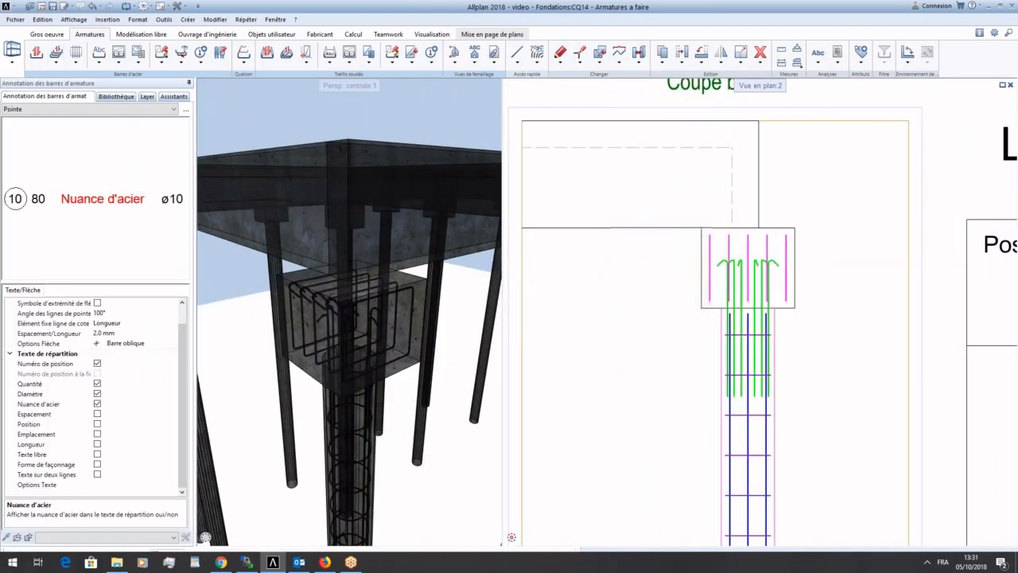
{"action": "key", "text": "Escape"}
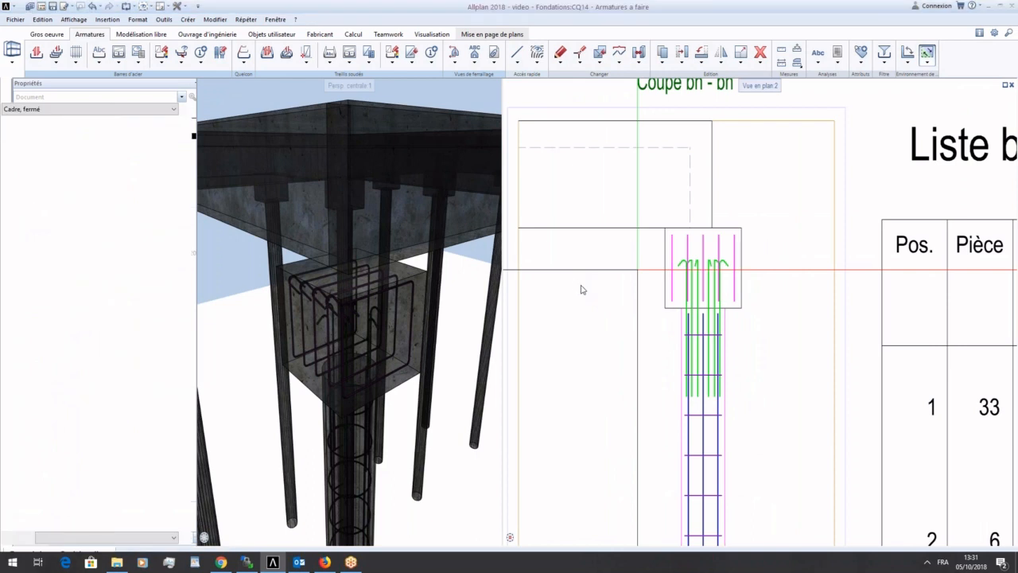
Step: Fit a second 10 mm closed stirrup to the head in section bn-bn with separate covers, setting Enrobage 2 and Enrobage 4 to 0.06
{"action": "scroll", "coordinate": [747, 239], "scroll_direction": "up", "scroll_amount": 4}
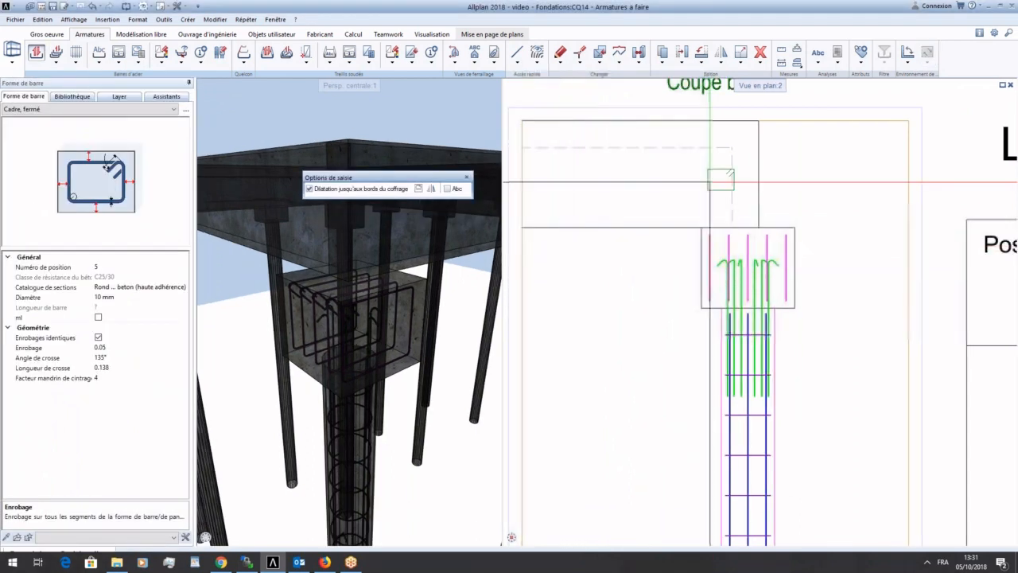
{"action": "scroll", "coordinate": [649, 327], "scroll_direction": "down", "scroll_amount": 3}
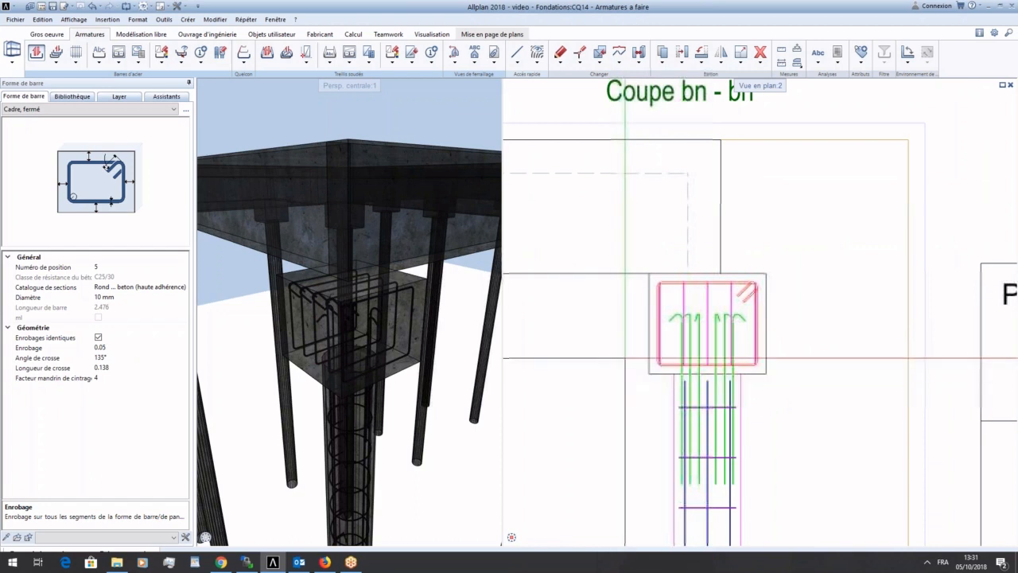
{"action": "left_click", "coordinate": [98, 337]}
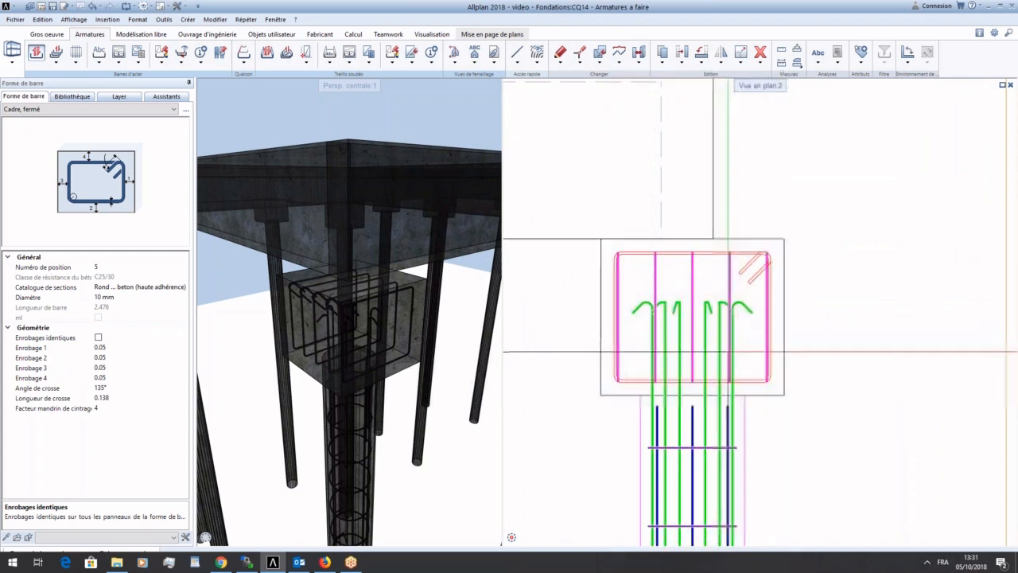
{"action": "left_click", "coordinate": [110, 358]}
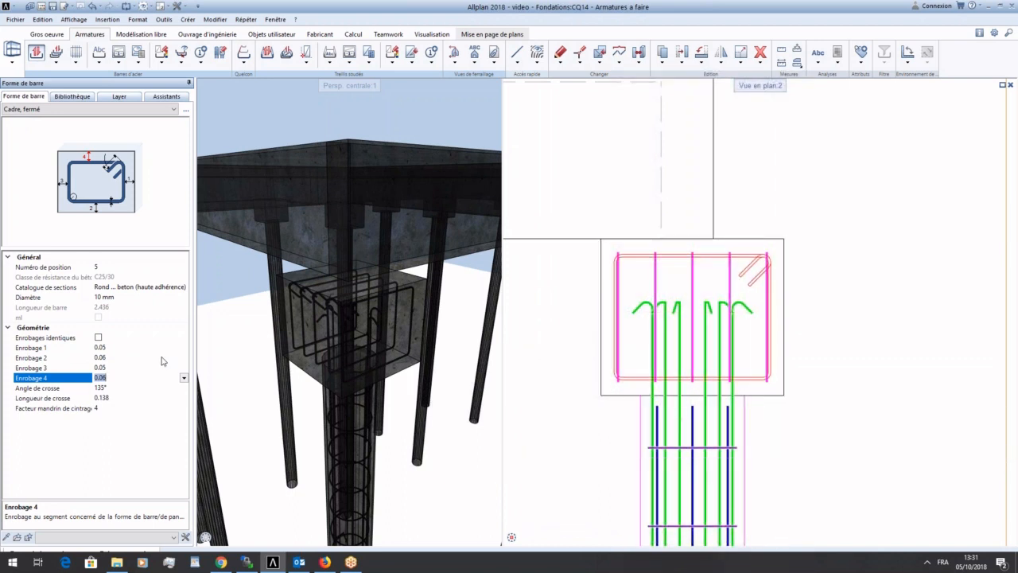
{"action": "scroll", "coordinate": [729, 378], "scroll_direction": "down", "scroll_amount": 4}
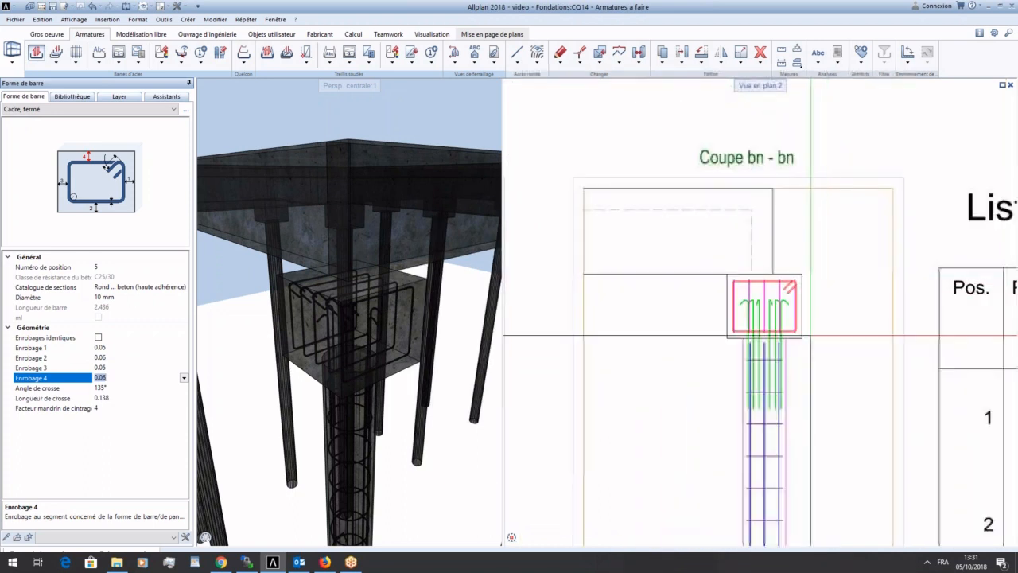
{"action": "left_click", "coordinate": [785, 294]}
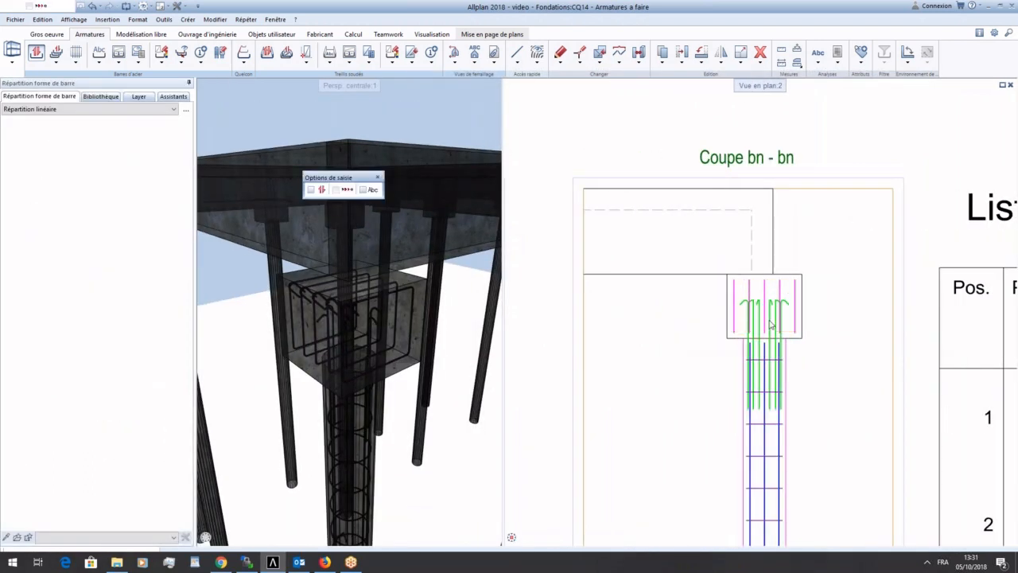
Step: Distribute 5 of the second stirrups linearly across the head in section bm-bm with a cover of 0.07, skipping the annotation
{"action": "left_click", "coordinate": [763, 357]}
{"action": "scroll", "coordinate": [763, 357], "scroll_direction": "down", "scroll_amount": 3}
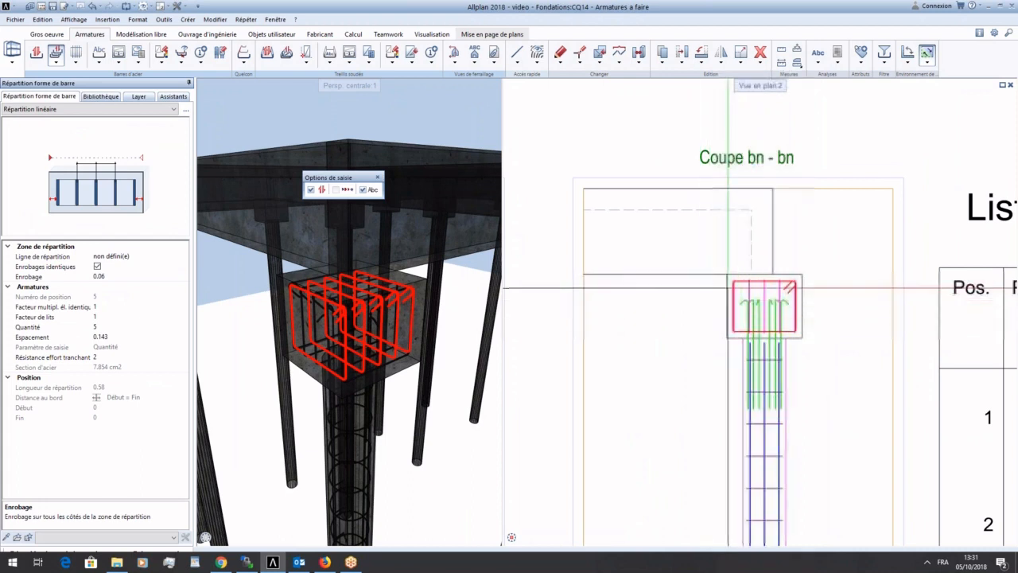
{"action": "scroll", "coordinate": [593, 338], "scroll_direction": "up", "scroll_amount": 5}
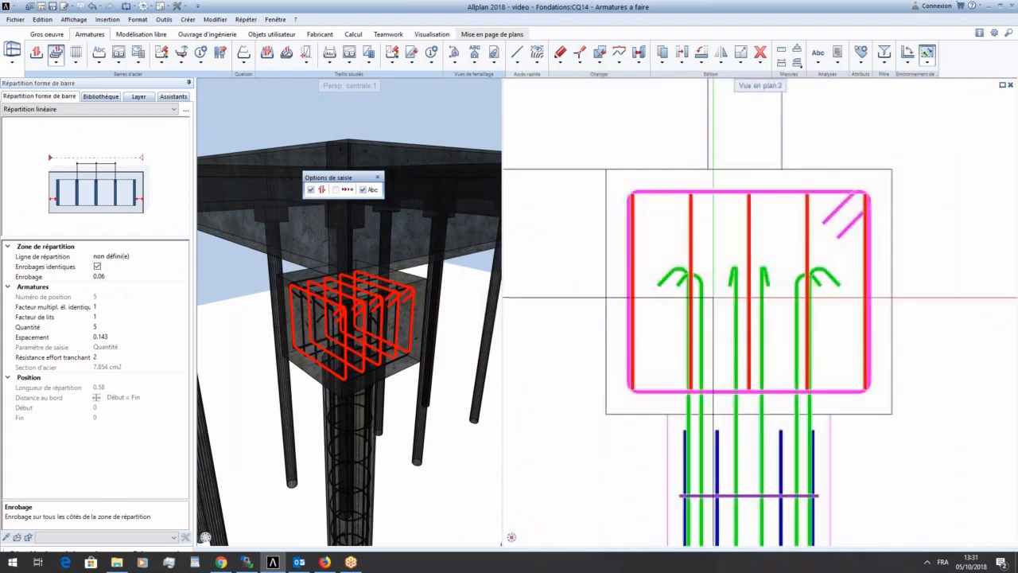
{"action": "left_click", "coordinate": [113, 276]}
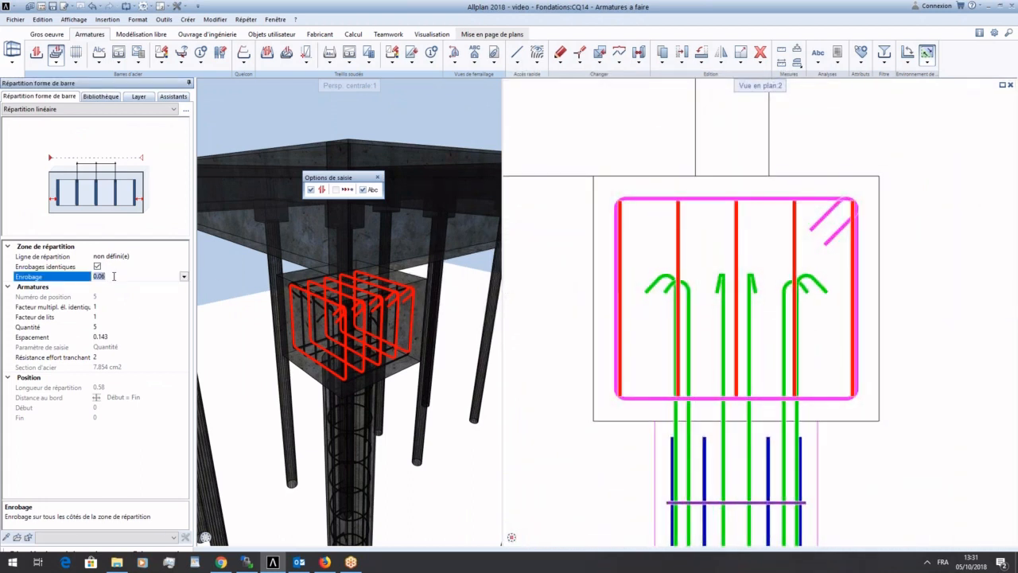
{"action": "key", "text": "Return"}
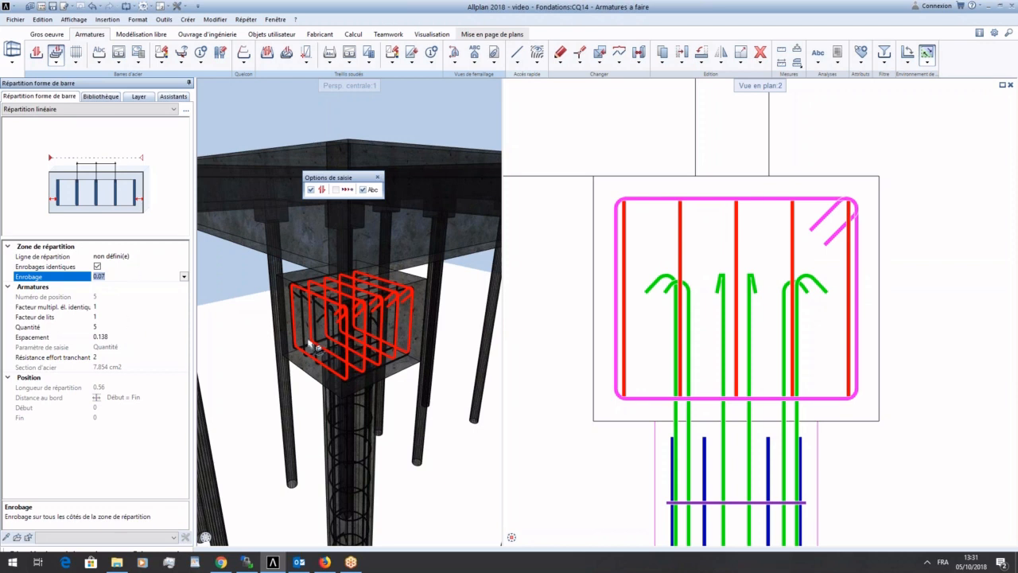
{"action": "scroll", "coordinate": [739, 333], "scroll_direction": "down", "scroll_amount": 4}
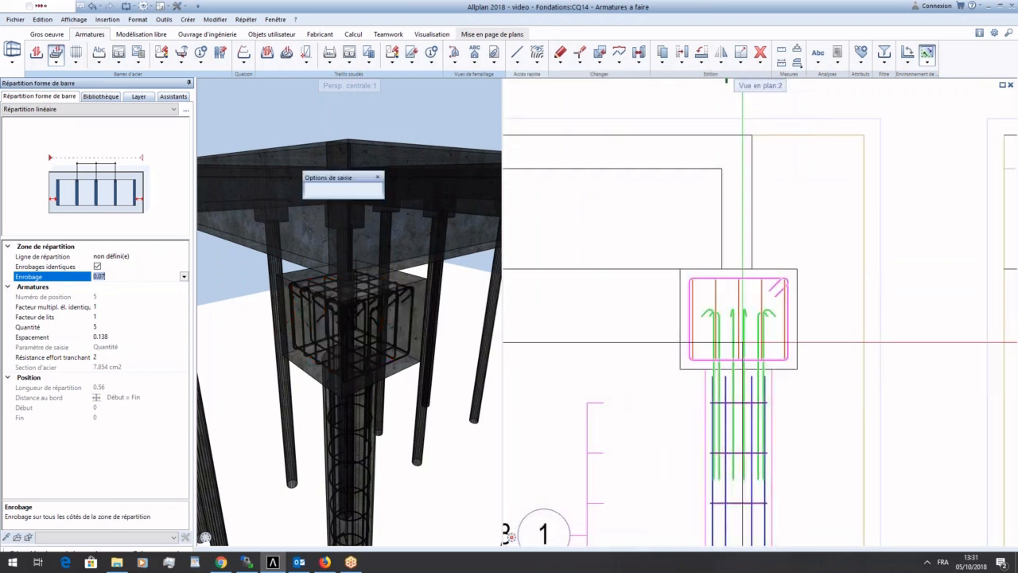
{"action": "key", "text": "Escape"}
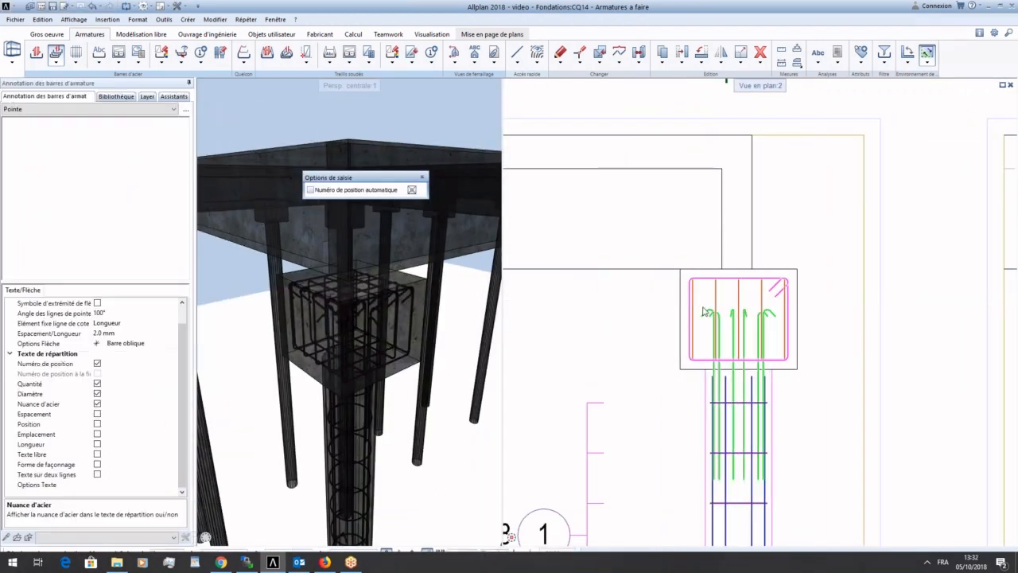
{"action": "key", "text": "Escape"}
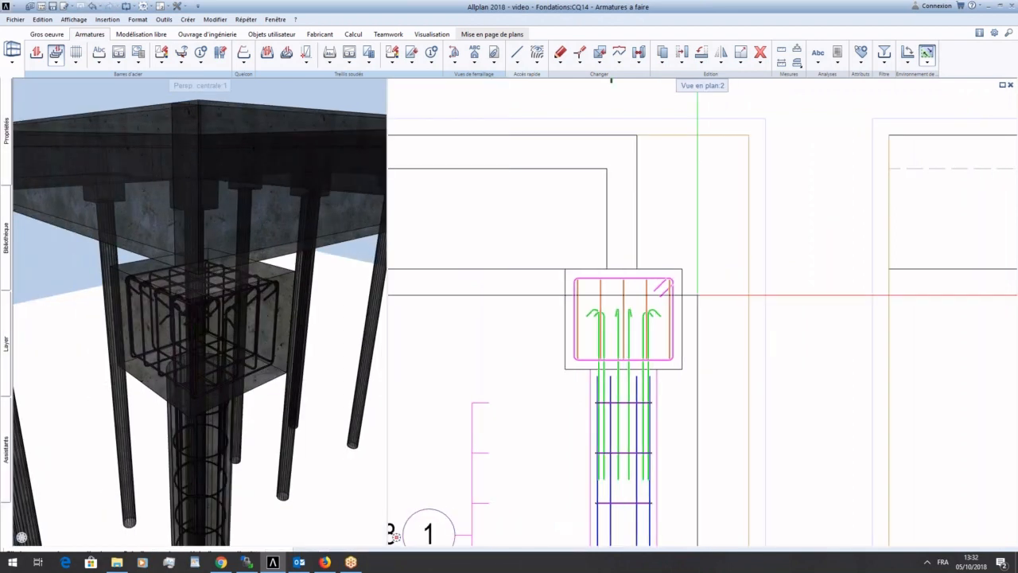
Step: Examine how the two sets of stirrups cross inside the pile head in the 3D view
{"action": "scroll", "coordinate": [216, 328], "scroll_direction": "up", "scroll_amount": 5}
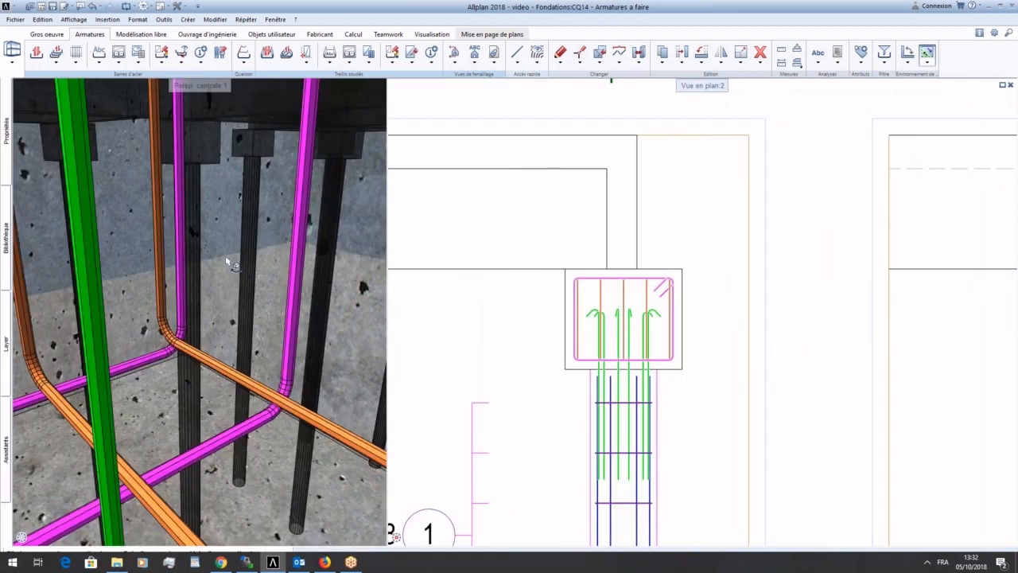
{"action": "scroll", "coordinate": [260, 239], "scroll_direction": "down", "scroll_amount": 8}
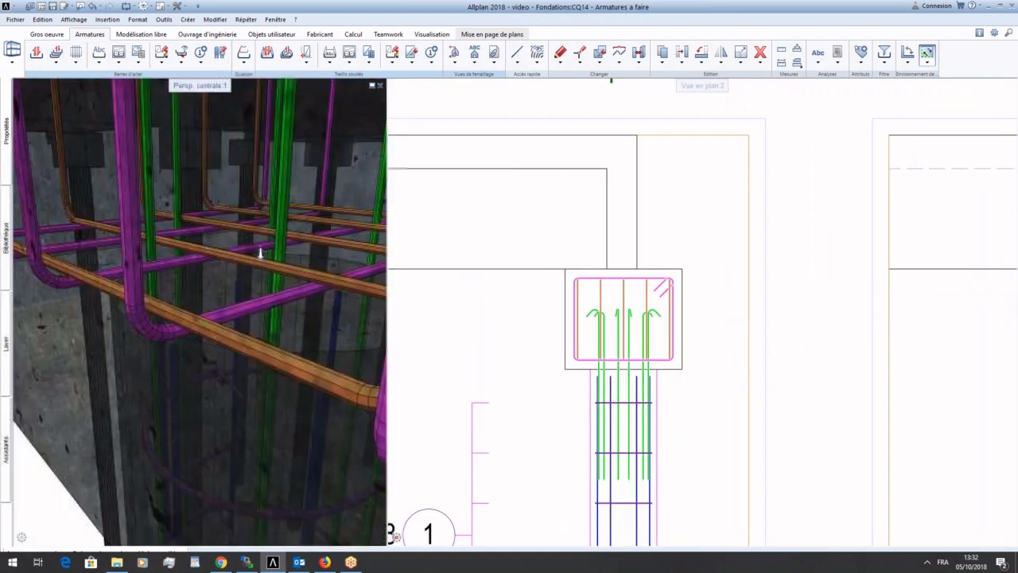
{"action": "scroll", "coordinate": [260, 264], "scroll_direction": "down", "scroll_amount": 2}
{"action": "left_click_drag", "start_coordinate": [227, 291], "coordinate": [250, 345]}
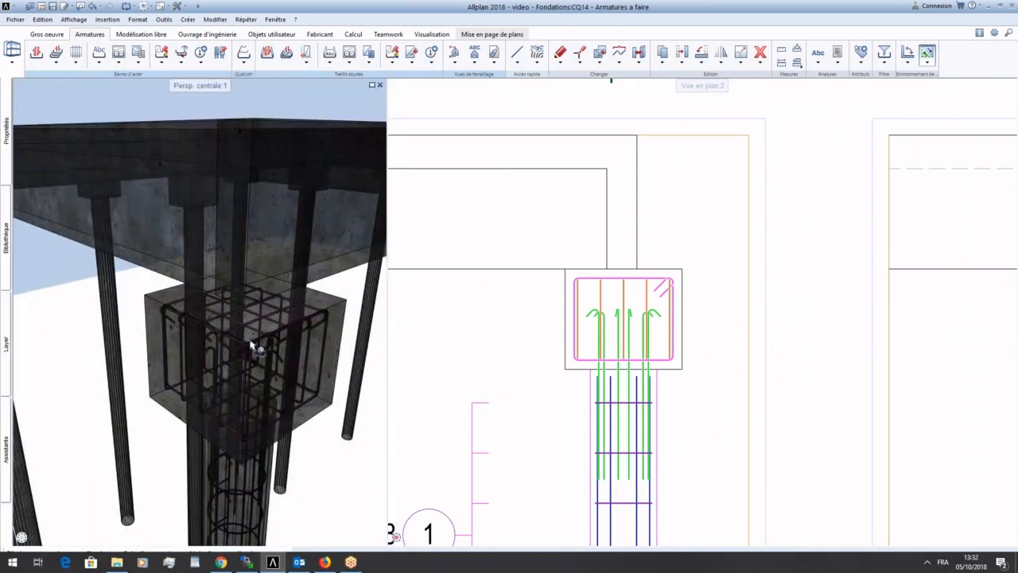
Step: Annotate the closed stirrup seen face-on in section bm-bm with a distribution text left of the pile head, aligned above the hoops' label
{"action": "scroll", "coordinate": [253, 353], "scroll_direction": "up", "scroll_amount": 3}
{"action": "scroll", "coordinate": [567, 323], "scroll_direction": "down", "scroll_amount": 4}
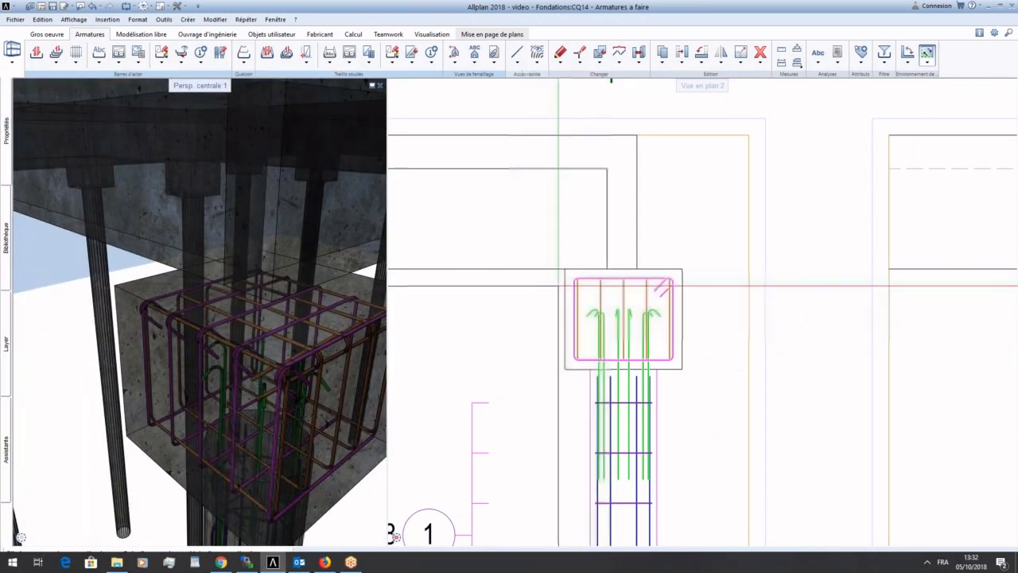
{"action": "middle_click_drag", "start_coordinate": [770, 379], "coordinate": [764, 334]}
{"action": "scroll", "coordinate": [548, 238], "scroll_direction": "up", "scroll_amount": 5}
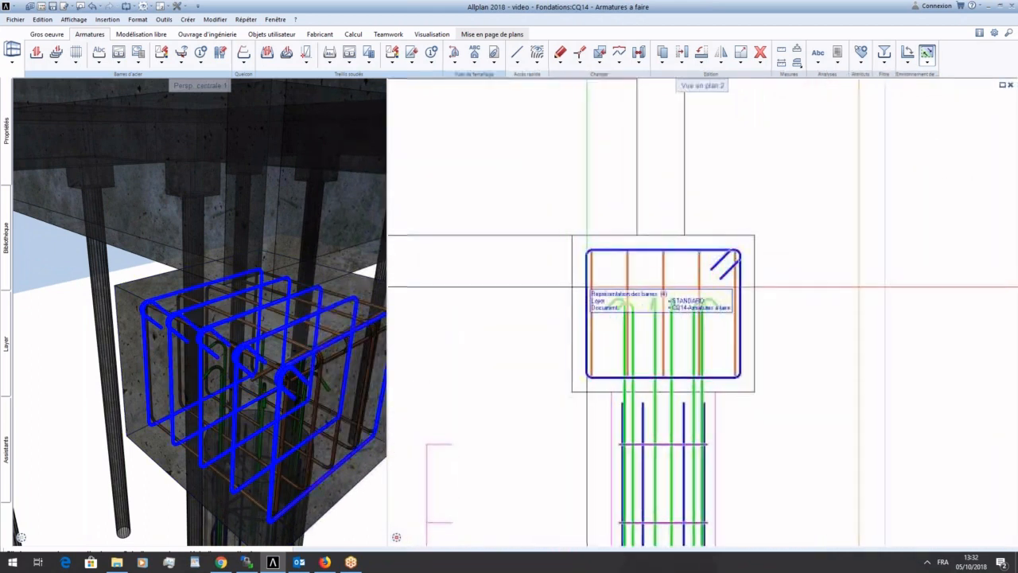
{"action": "right_click", "coordinate": [585, 286]}
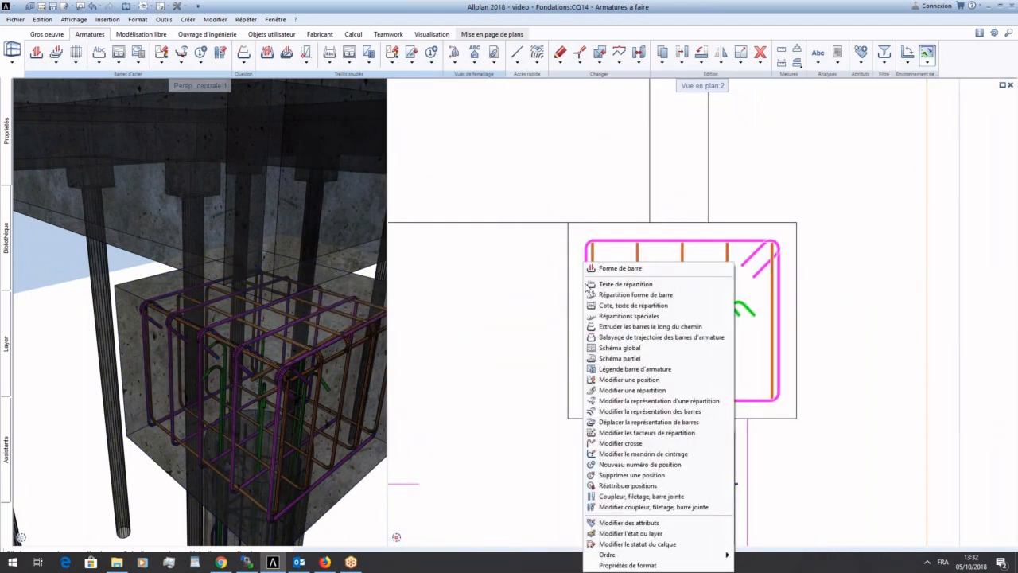
{"action": "left_click", "coordinate": [629, 284]}
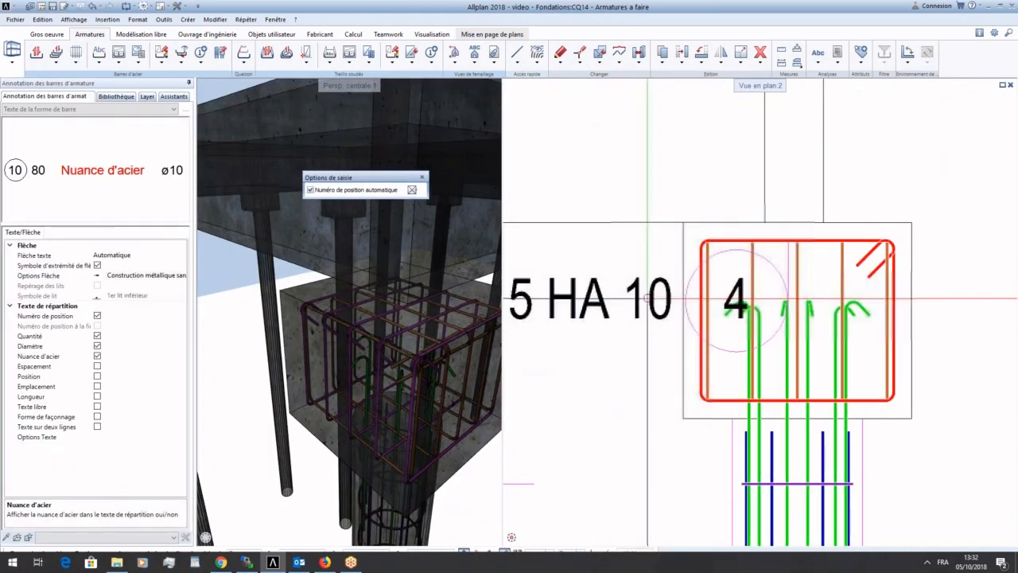
{"action": "scroll", "coordinate": [660, 296], "scroll_direction": "down", "scroll_amount": 3}
{"action": "middle_click_drag", "start_coordinate": [660, 311], "coordinate": [720, 290]}
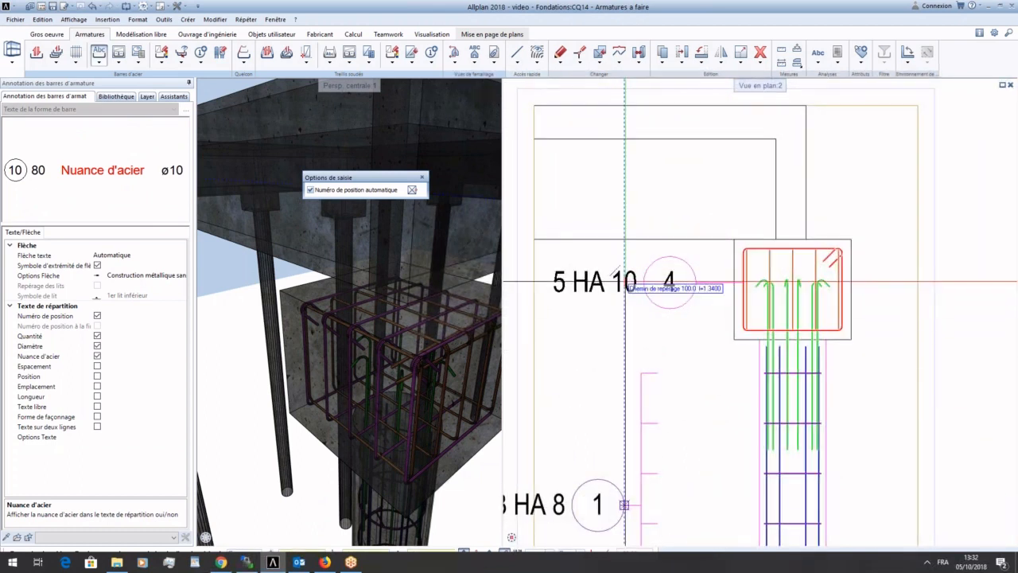
{"action": "left_click", "coordinate": [625, 282]}
{"action": "scroll", "coordinate": [638, 302], "scroll_direction": "down", "scroll_amount": 4}
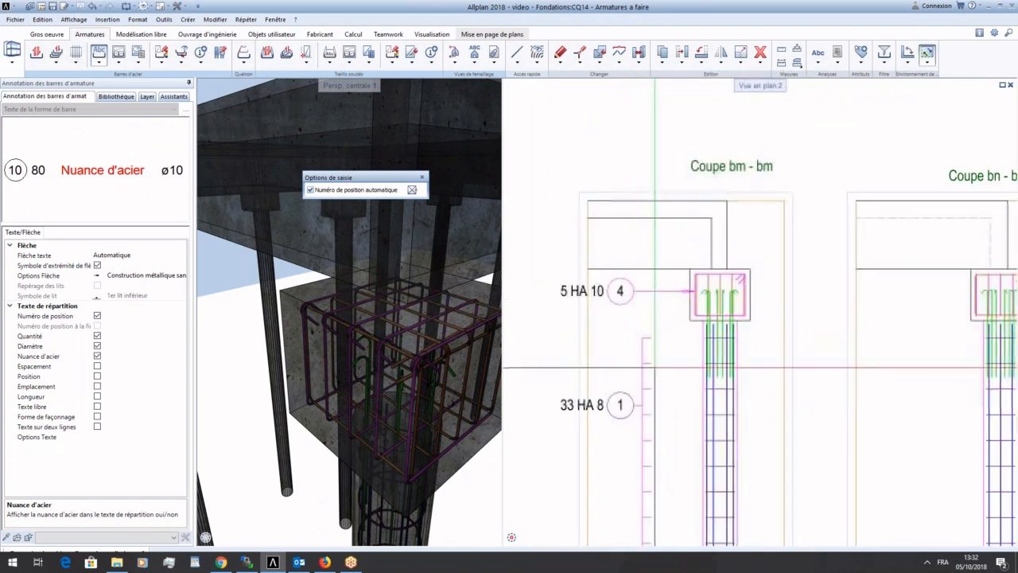
{"action": "key", "text": "Escape"}
{"action": "middle_click_drag", "start_coordinate": [646, 371], "coordinate": [632, 327]}
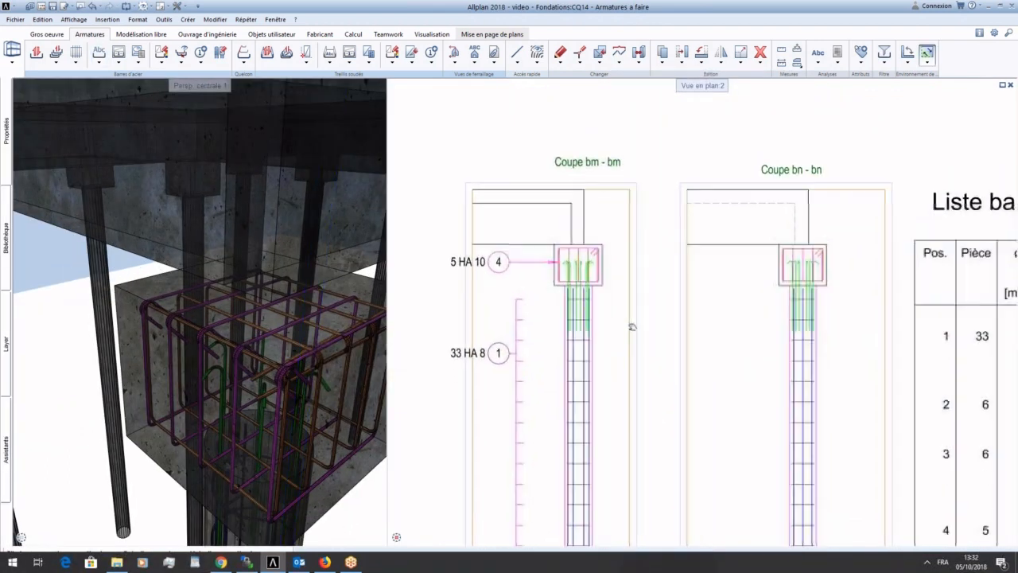
{"action": "middle_click_drag", "start_coordinate": [657, 412], "coordinate": [635, 363]}
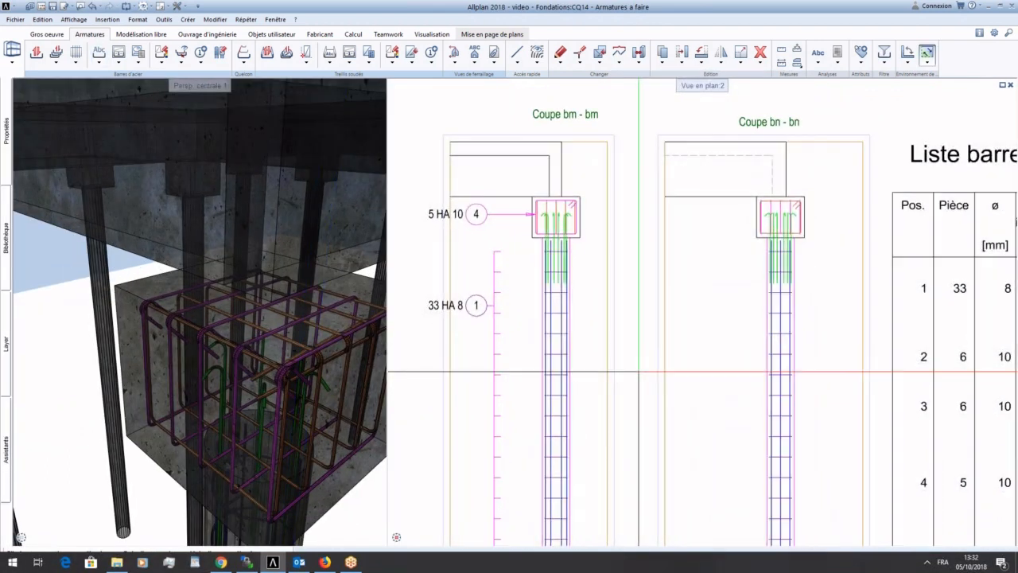